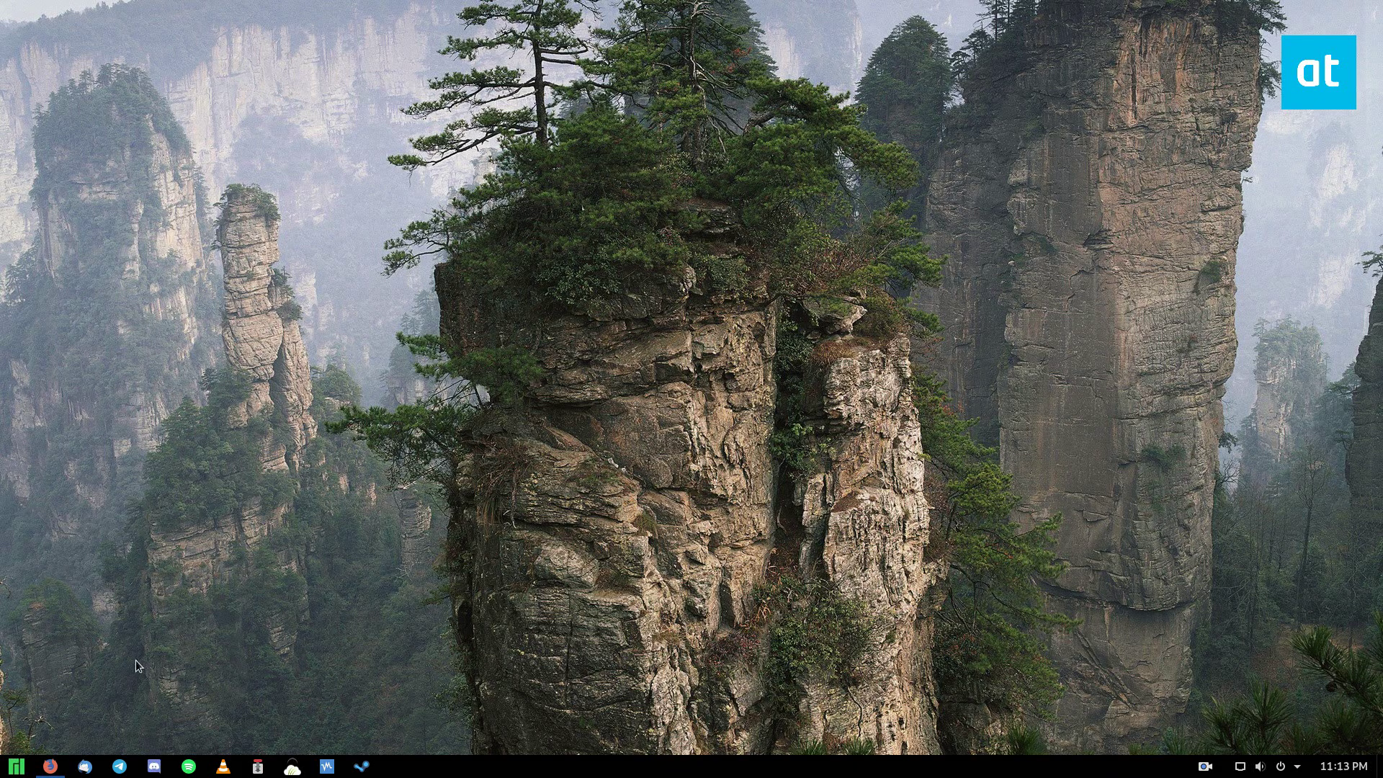
Scroll the Motrix article to the AppImage section and select its wget download command
click(50, 766)
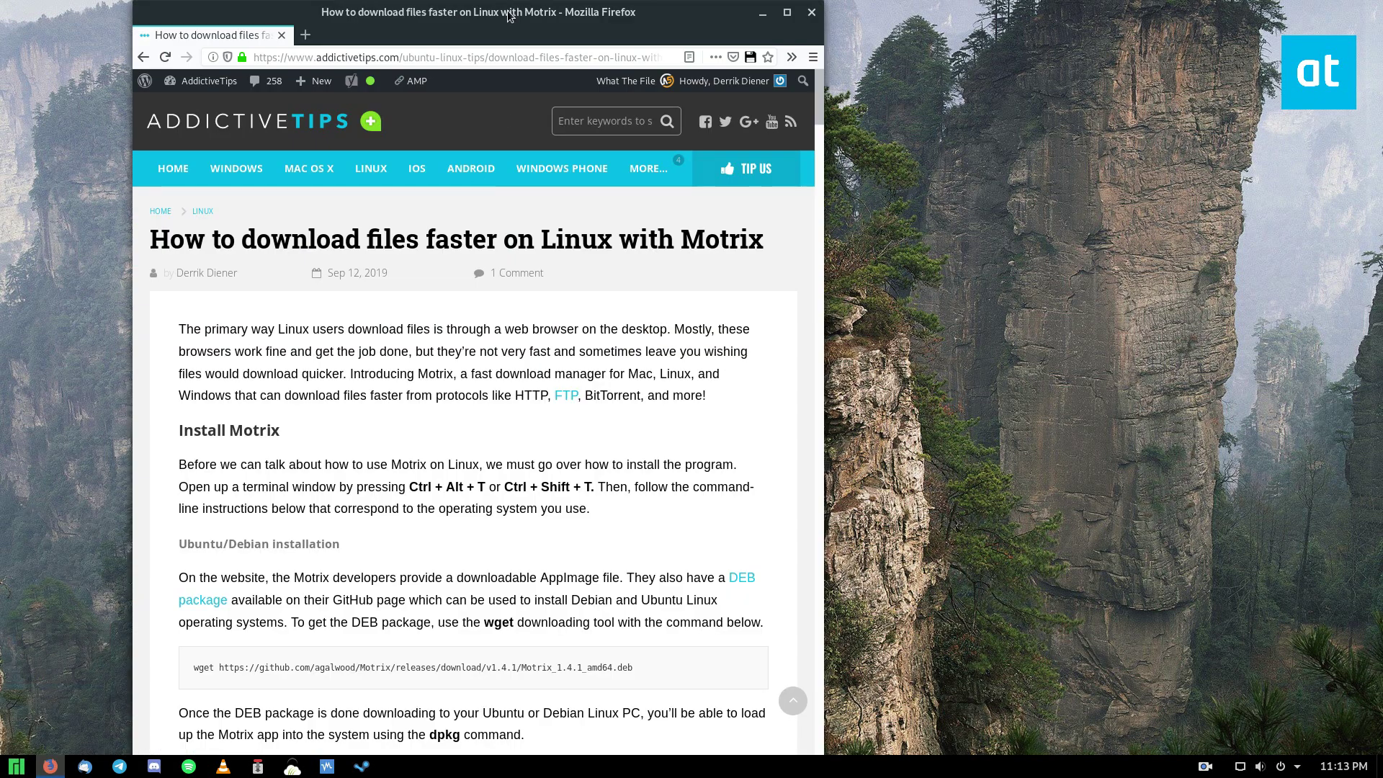
drag(511, 13, 619, 49)
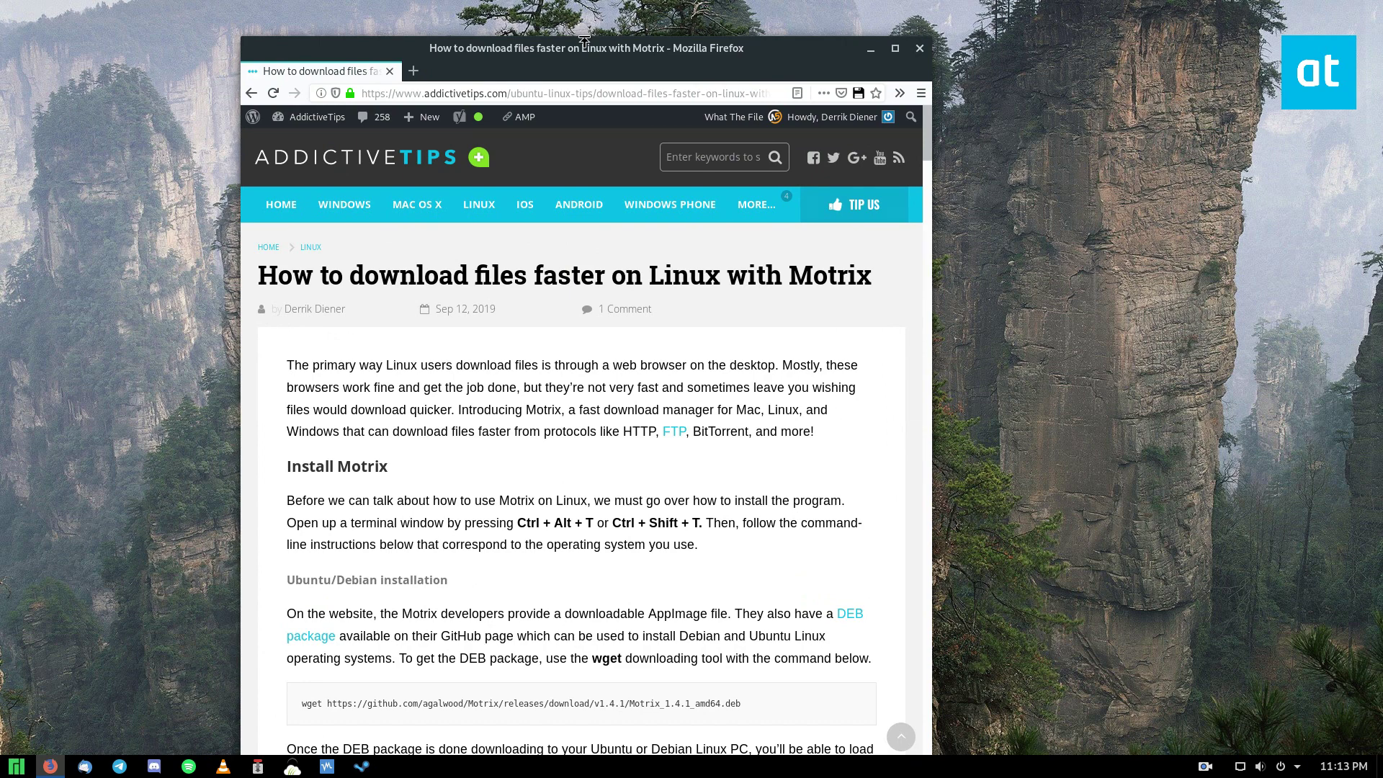
scroll(576, 499, down, 15)
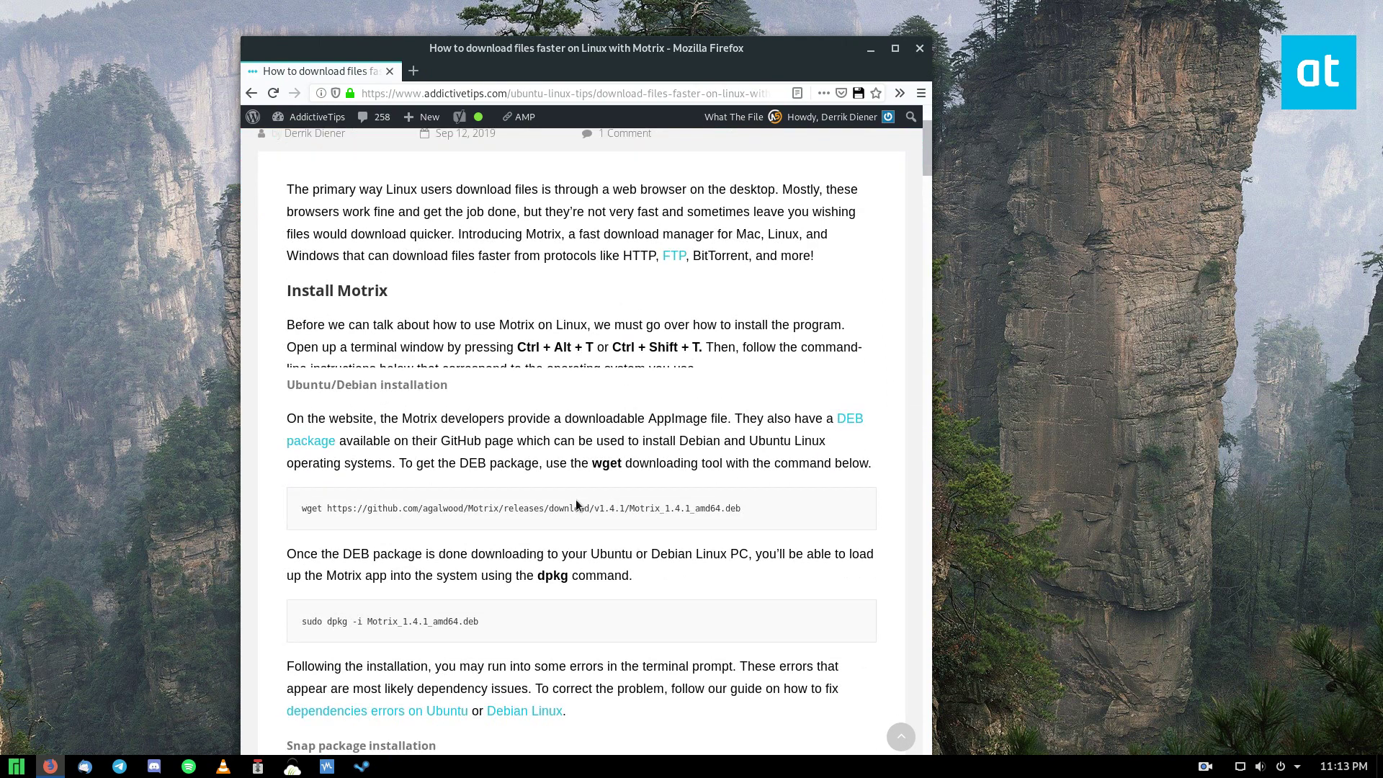
scroll(555, 426, down, 10)
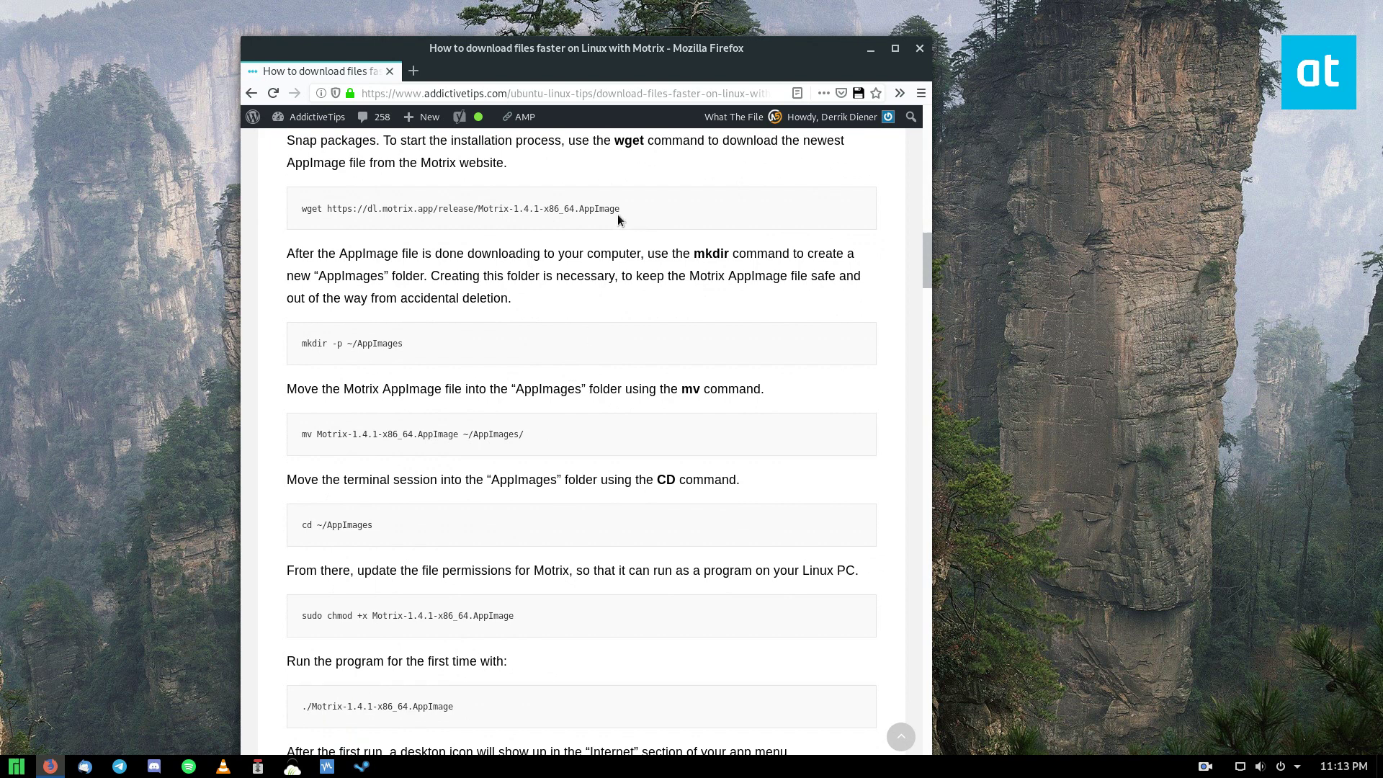
drag(626, 209, 285, 241)
key(ctrl+c)
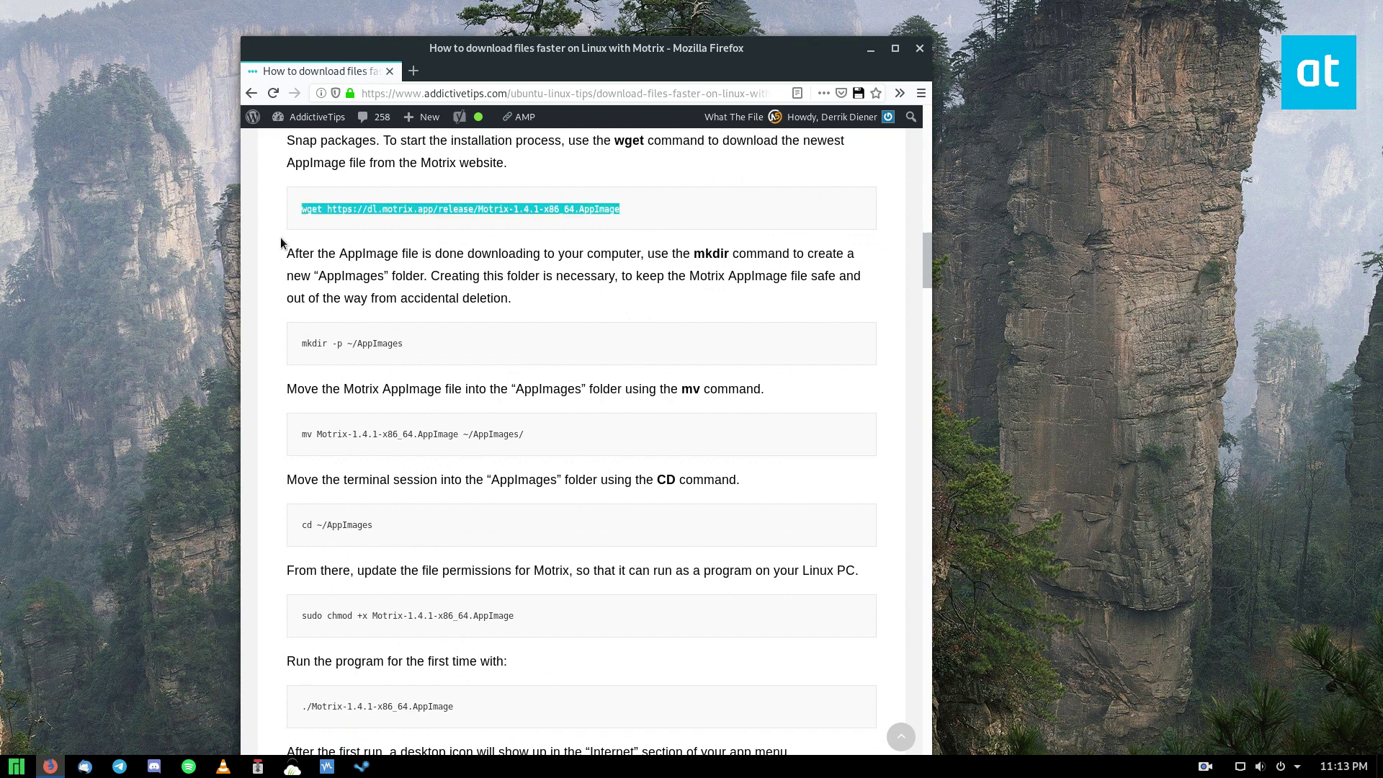
Launch a new Terminal window from the applications menu, then switch back to Firefox
click(15, 766)
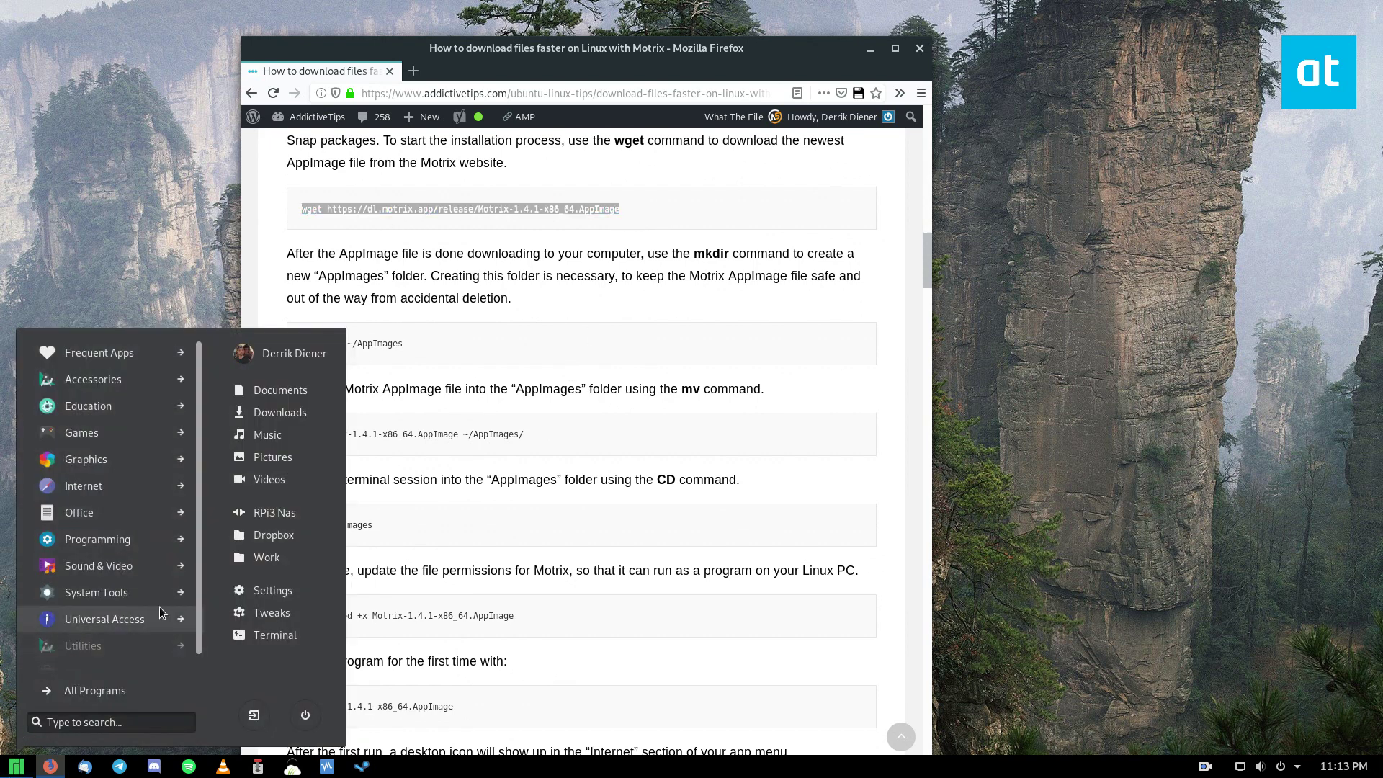
click(288, 639)
scroll(726, 109, up, 1)
key(alt+Tab)
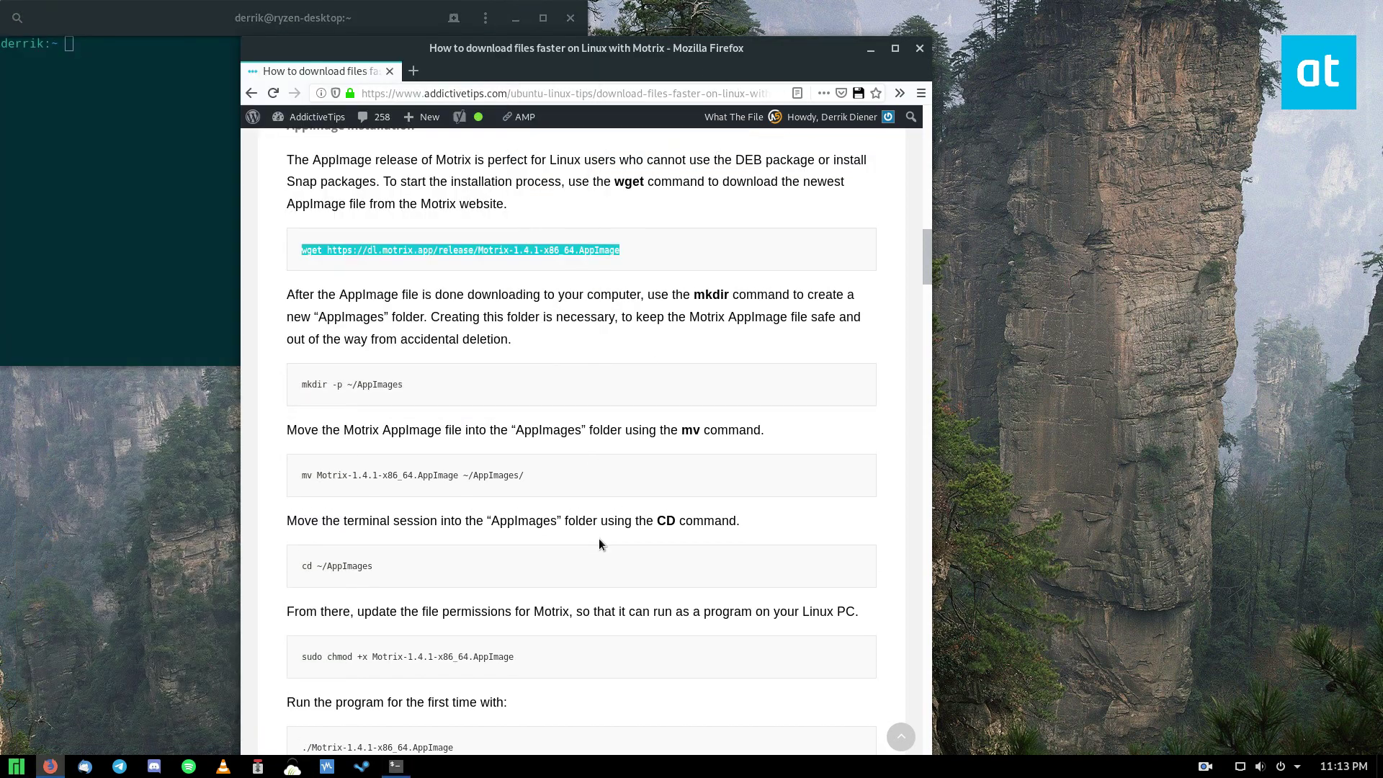
Centre the terminal window behind Firefox, keeping the AppImage commands visible in the article
scroll(582, 535, up, 8)
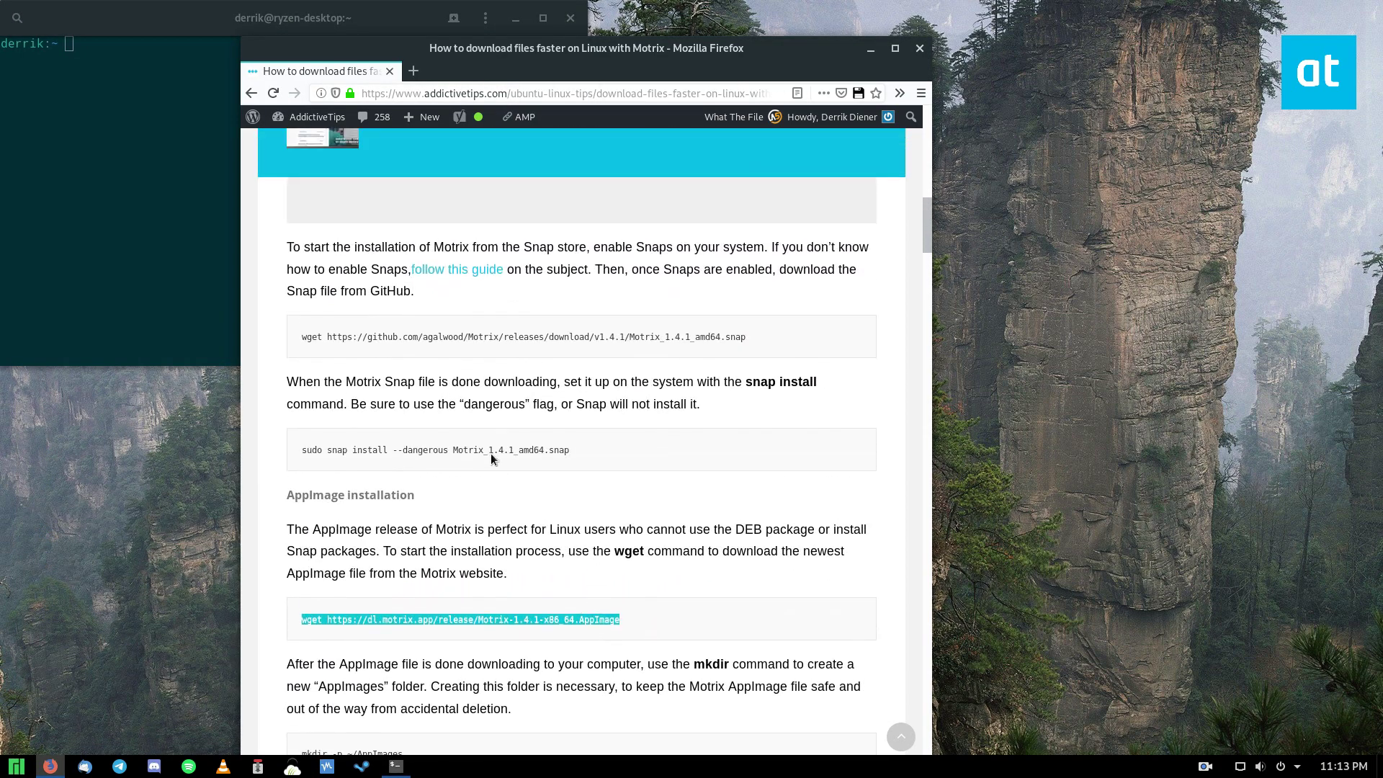
scroll(496, 498, up, 9)
scroll(495, 499, up, 4)
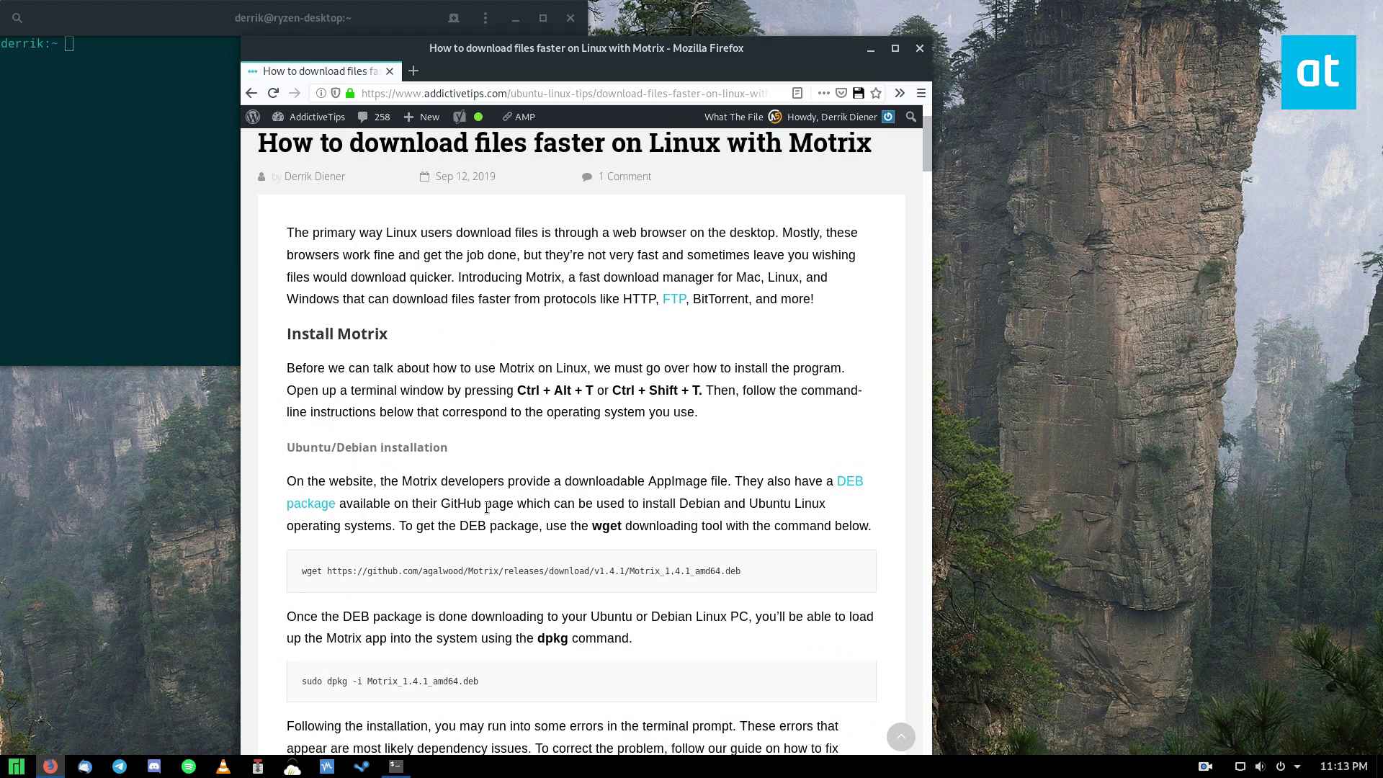
scroll(488, 510, down, 6)
scroll(488, 510, down, 8)
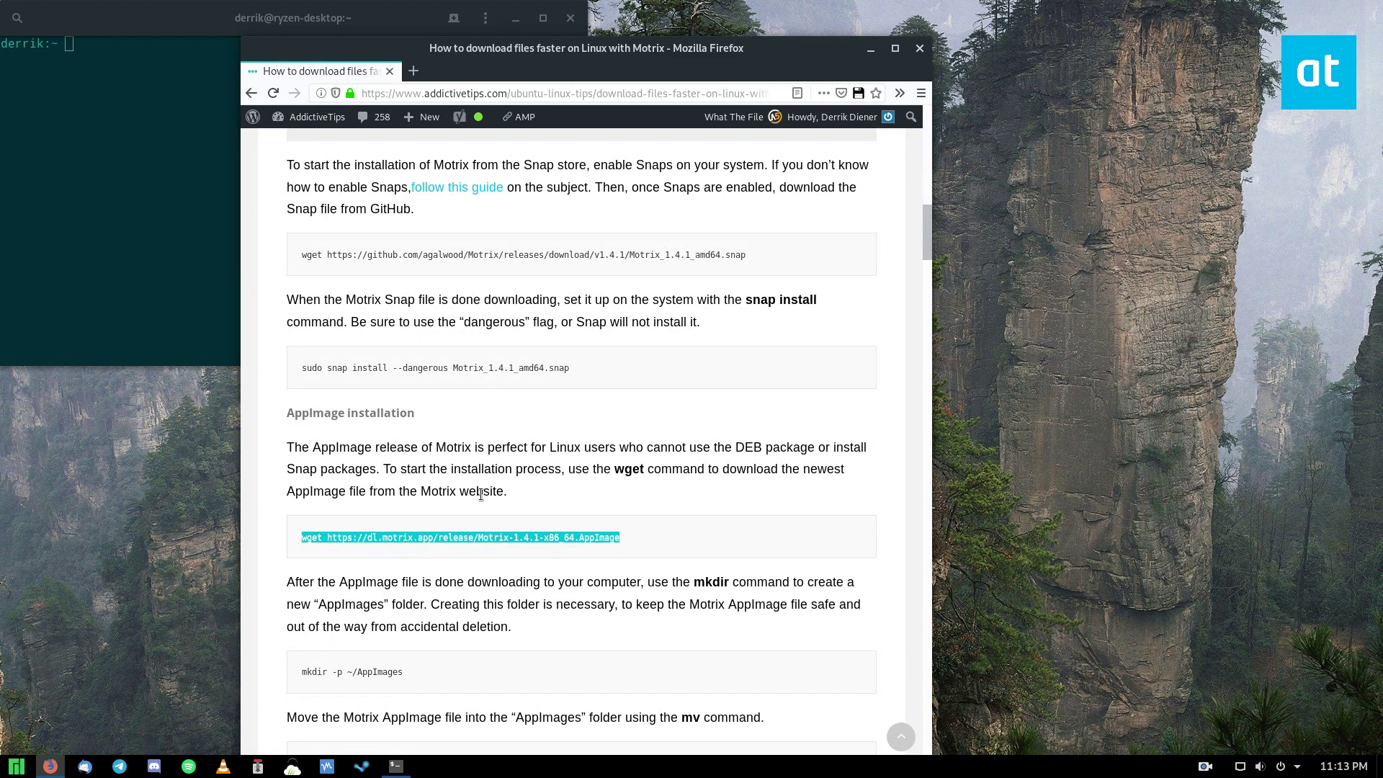
click(870, 53)
drag(309, 17, 574, 74)
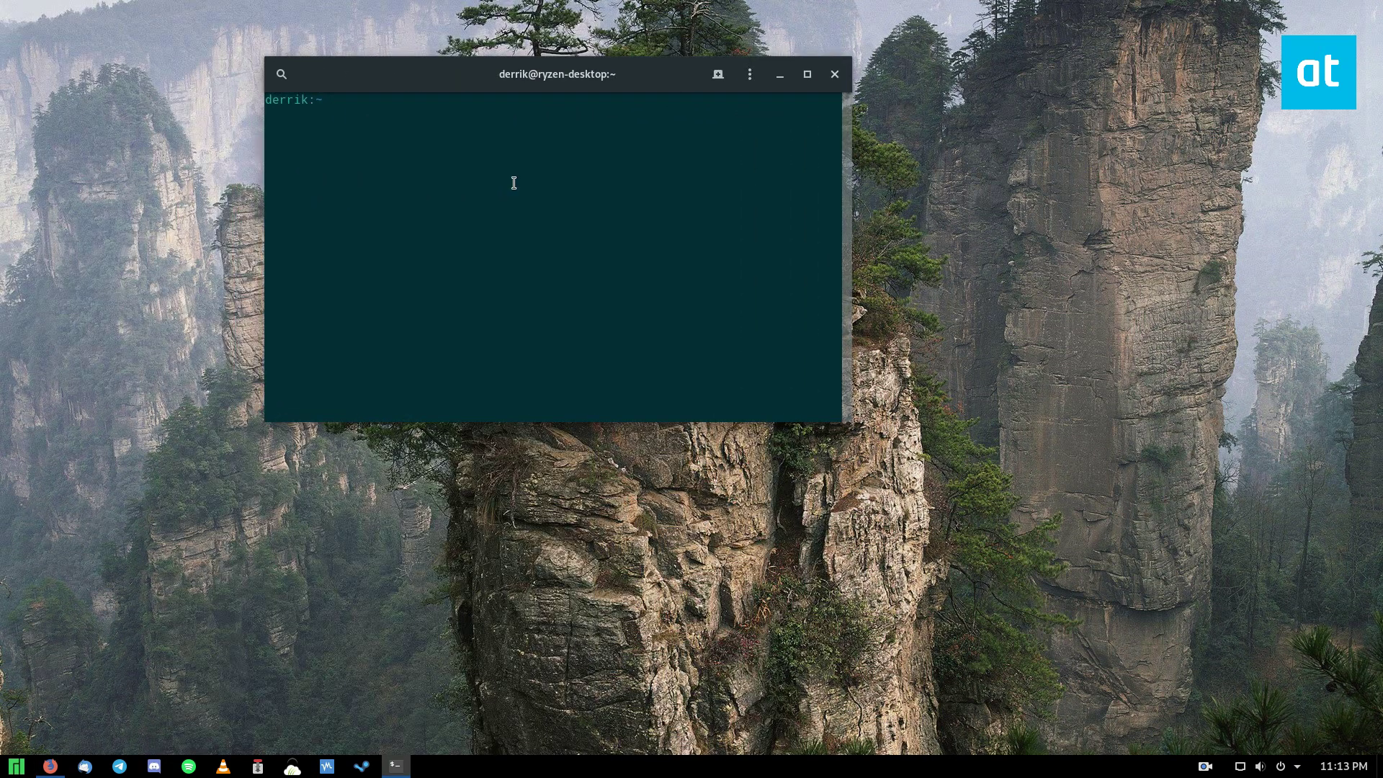
click(50, 765)
scroll(494, 386, down, 2)
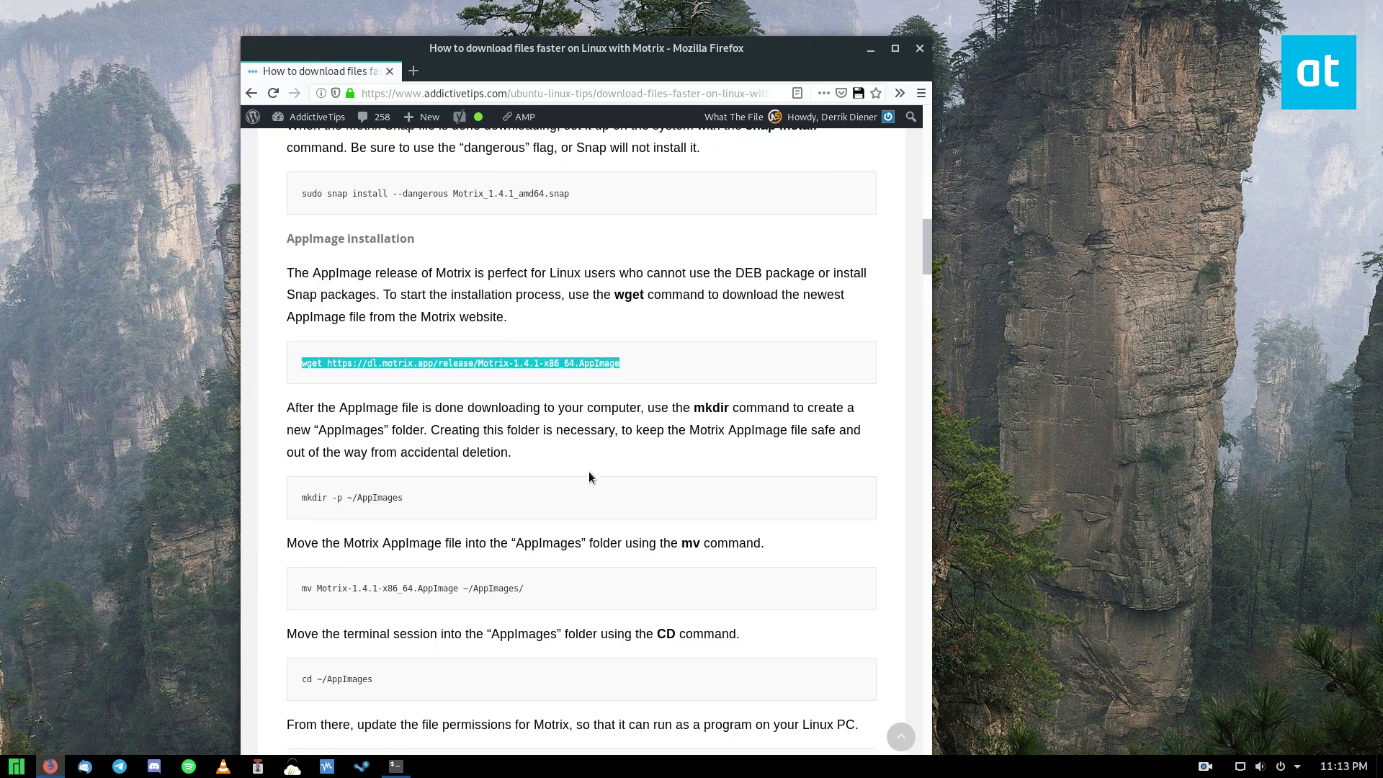
scroll(482, 461, up, 1)
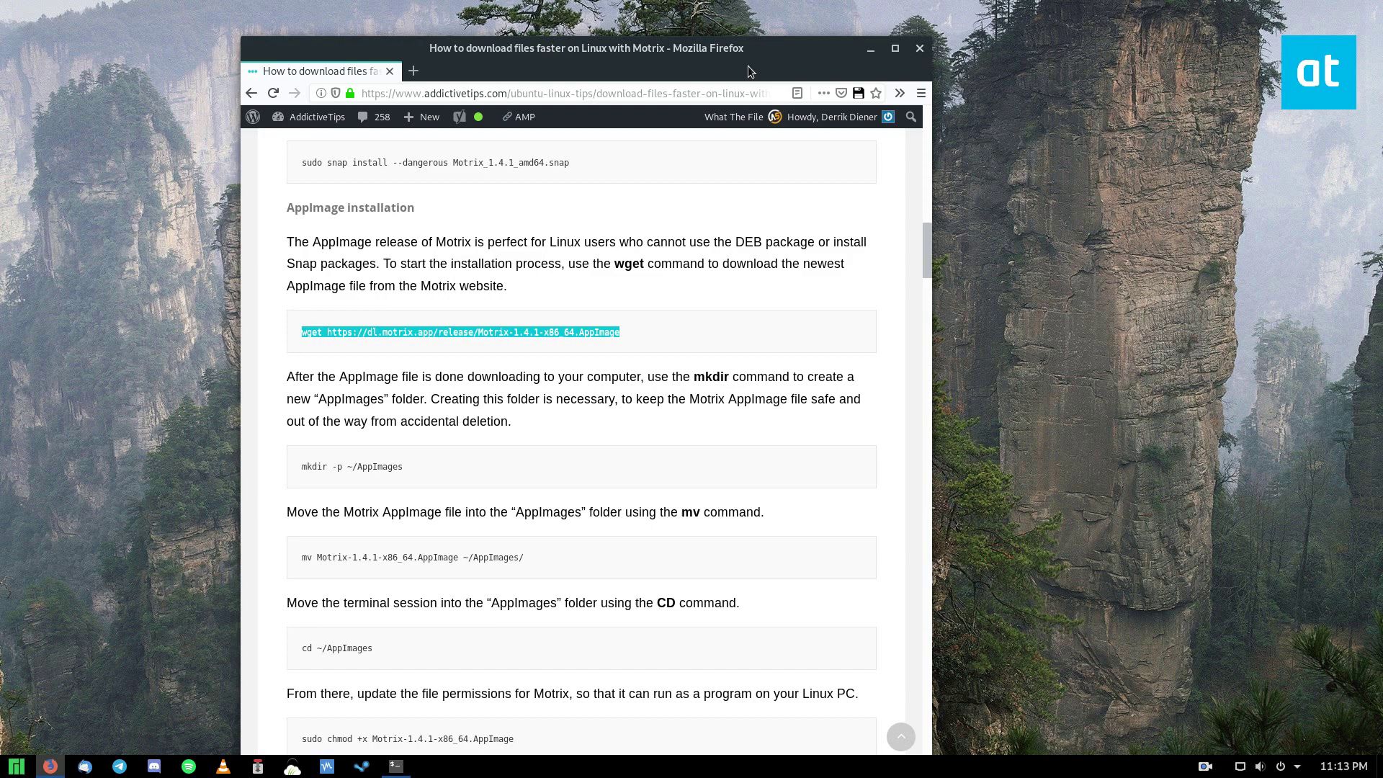
Tile Firefox right and Terminal left, then run the wget command to download the Motrix AppImage
drag(742, 56, 1379, 108)
drag(326, 74, 0, 245)
key(ctrl+shift+v)
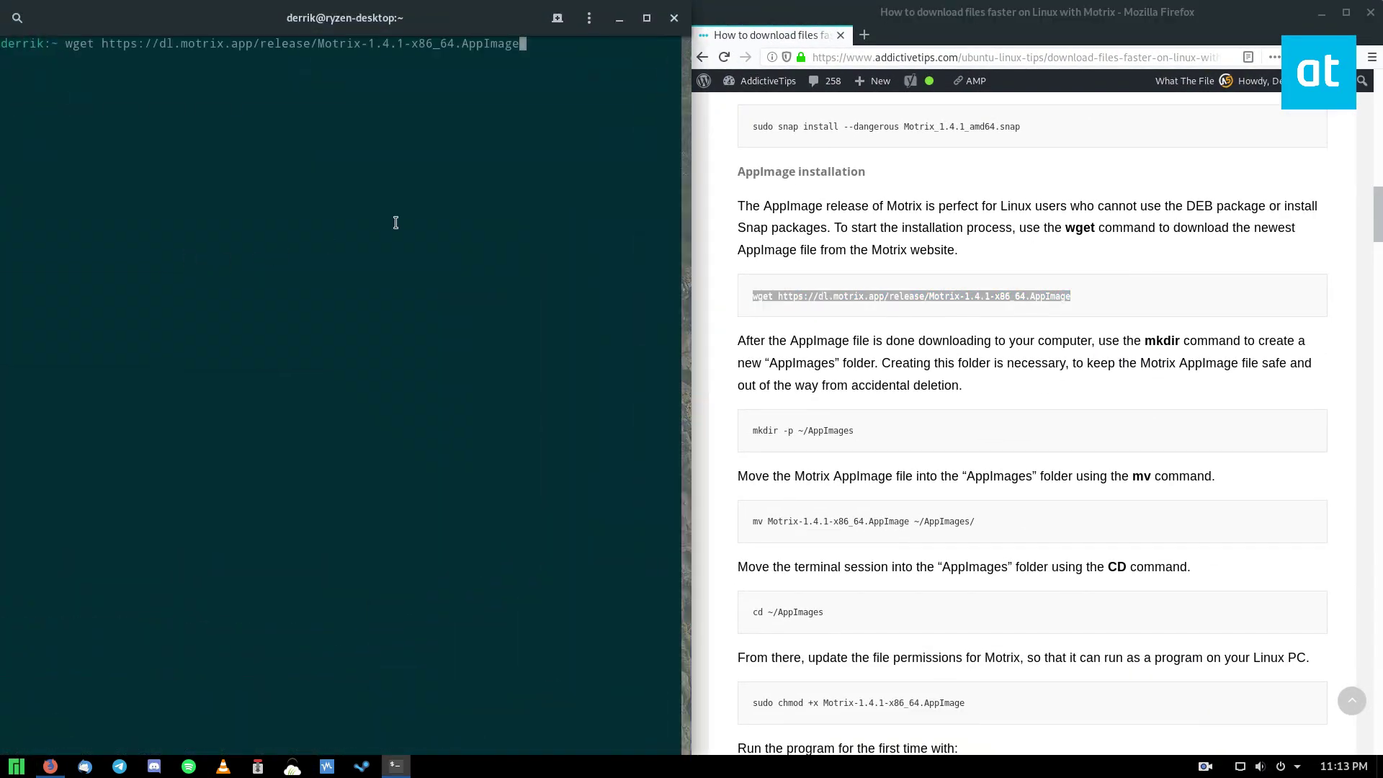
key(Return)
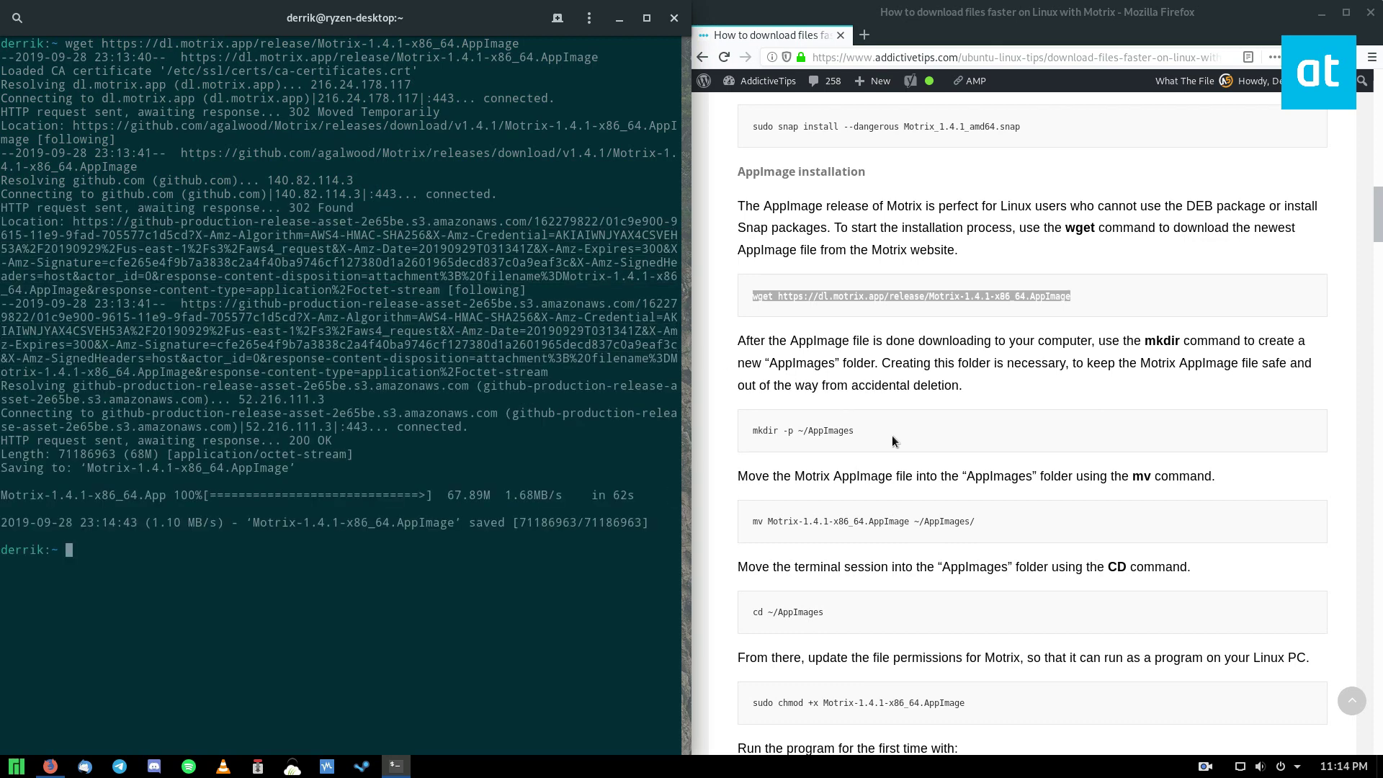
Run mkdir to create ~/AppImages and mv to move the AppImage into it
drag(891, 435, 724, 422)
middle_click(402, 520)
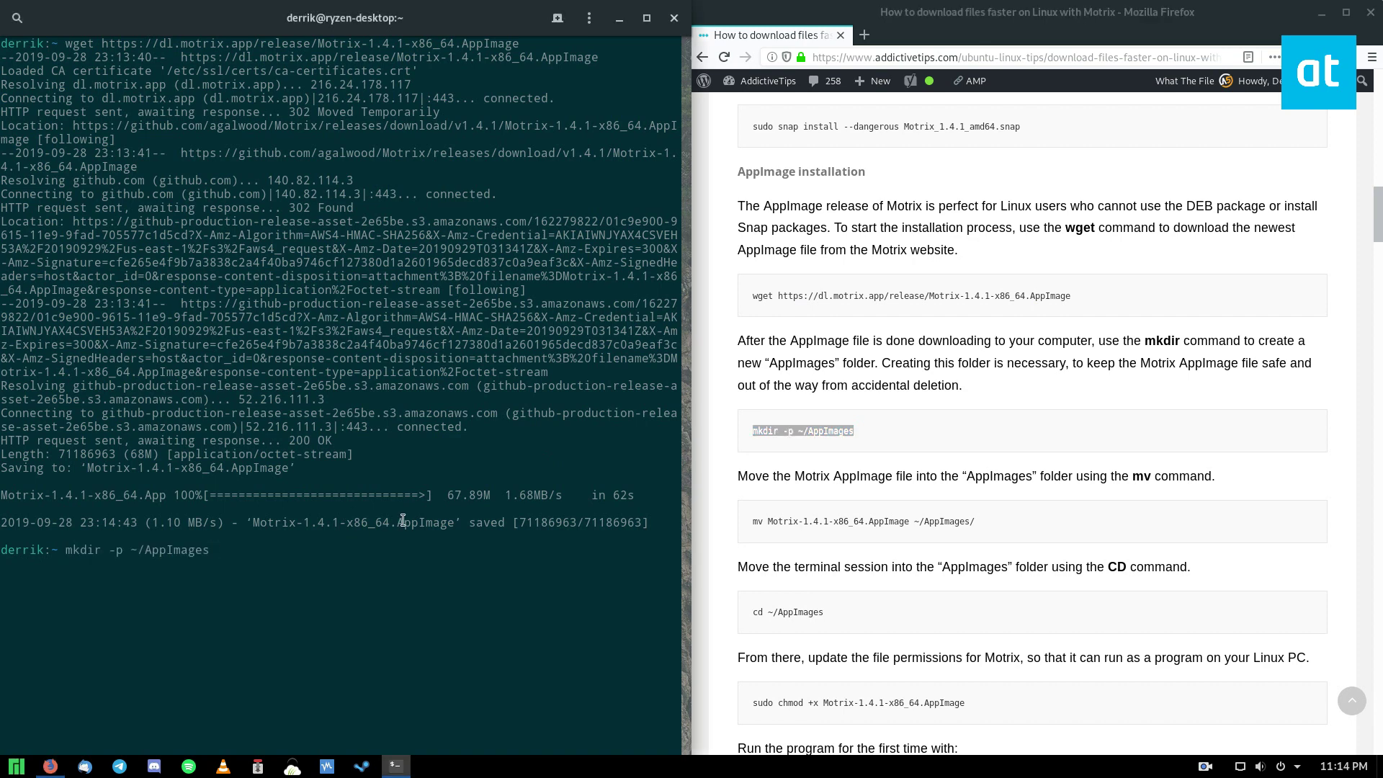
key(Return)
drag(976, 522, 749, 522)
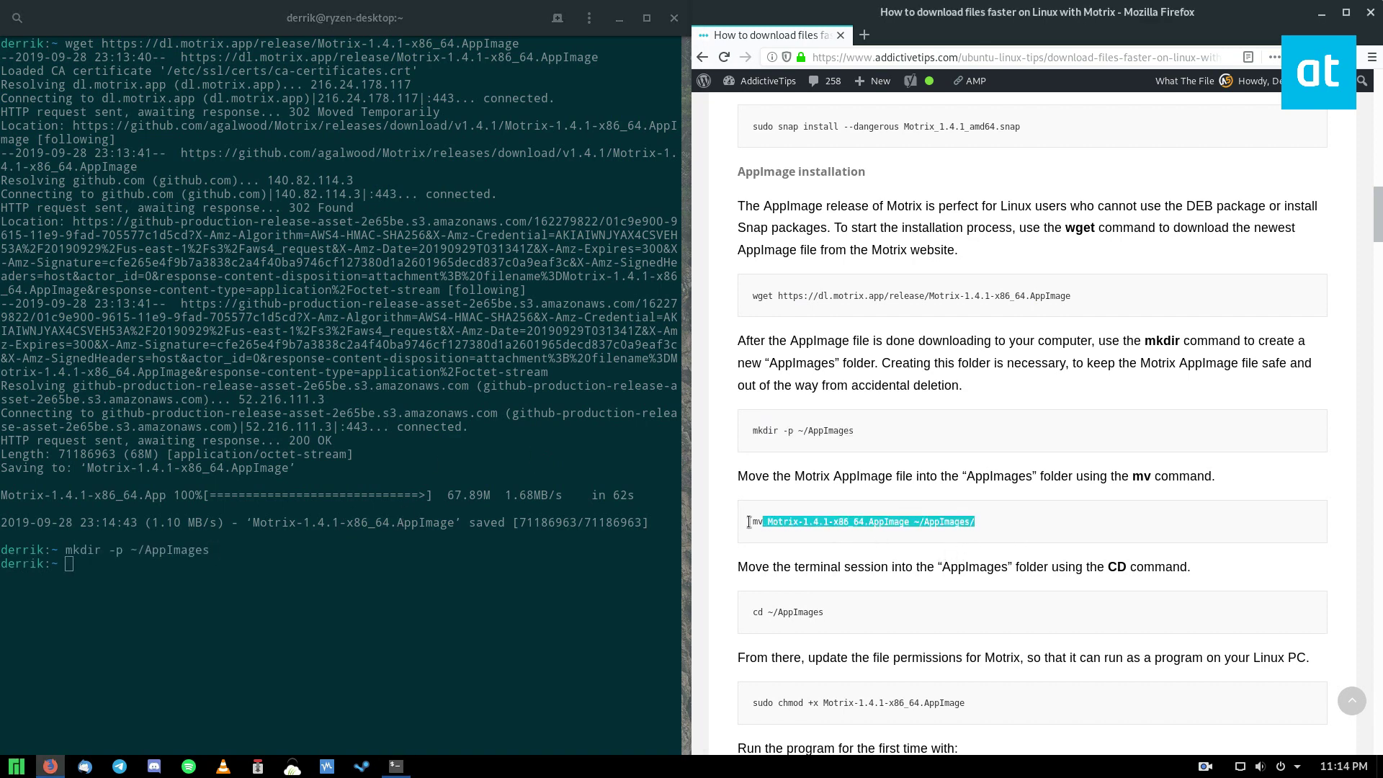
click(295, 602)
middle_click(331, 587)
key(Return)
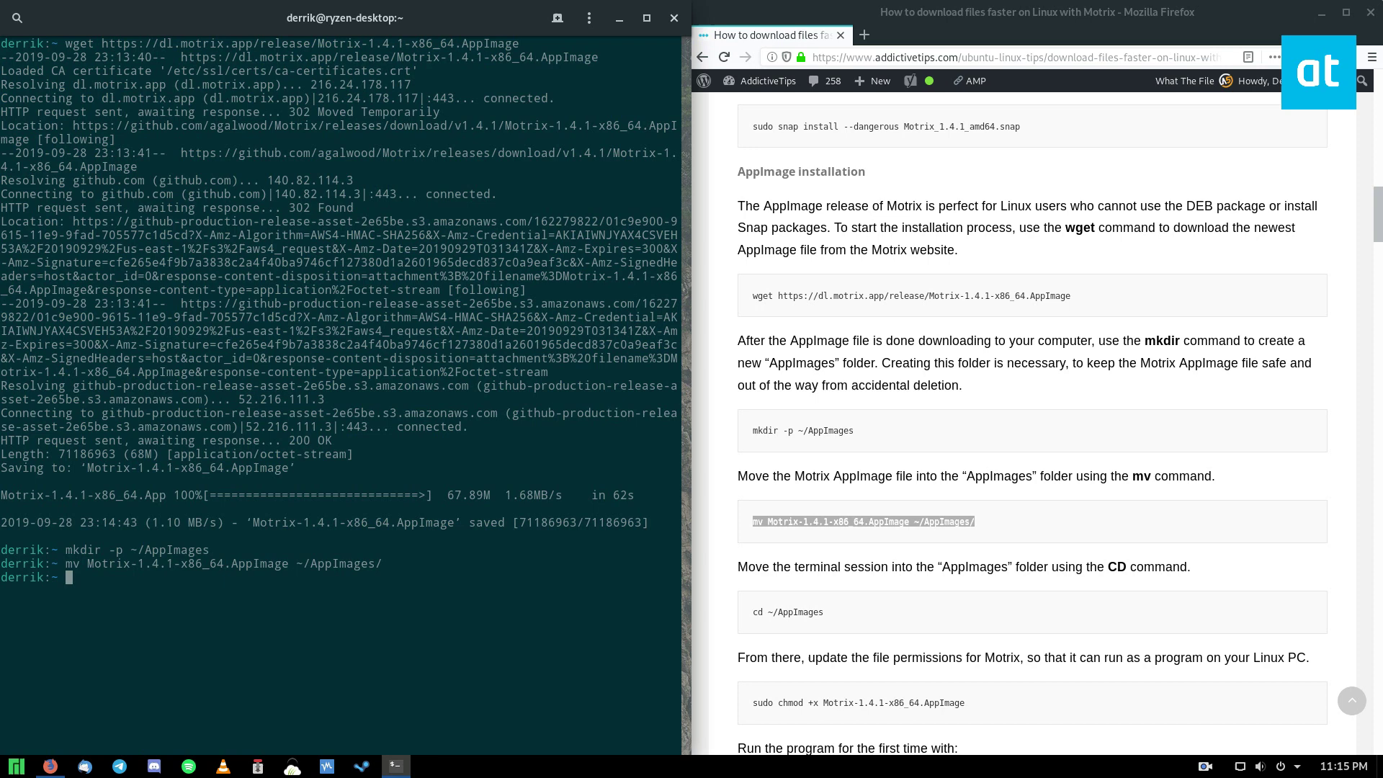
Change into ~/AppImages and make the AppImage executable with sudo chmod +x, entering the account password
drag(857, 622, 748, 616)
click(282, 580)
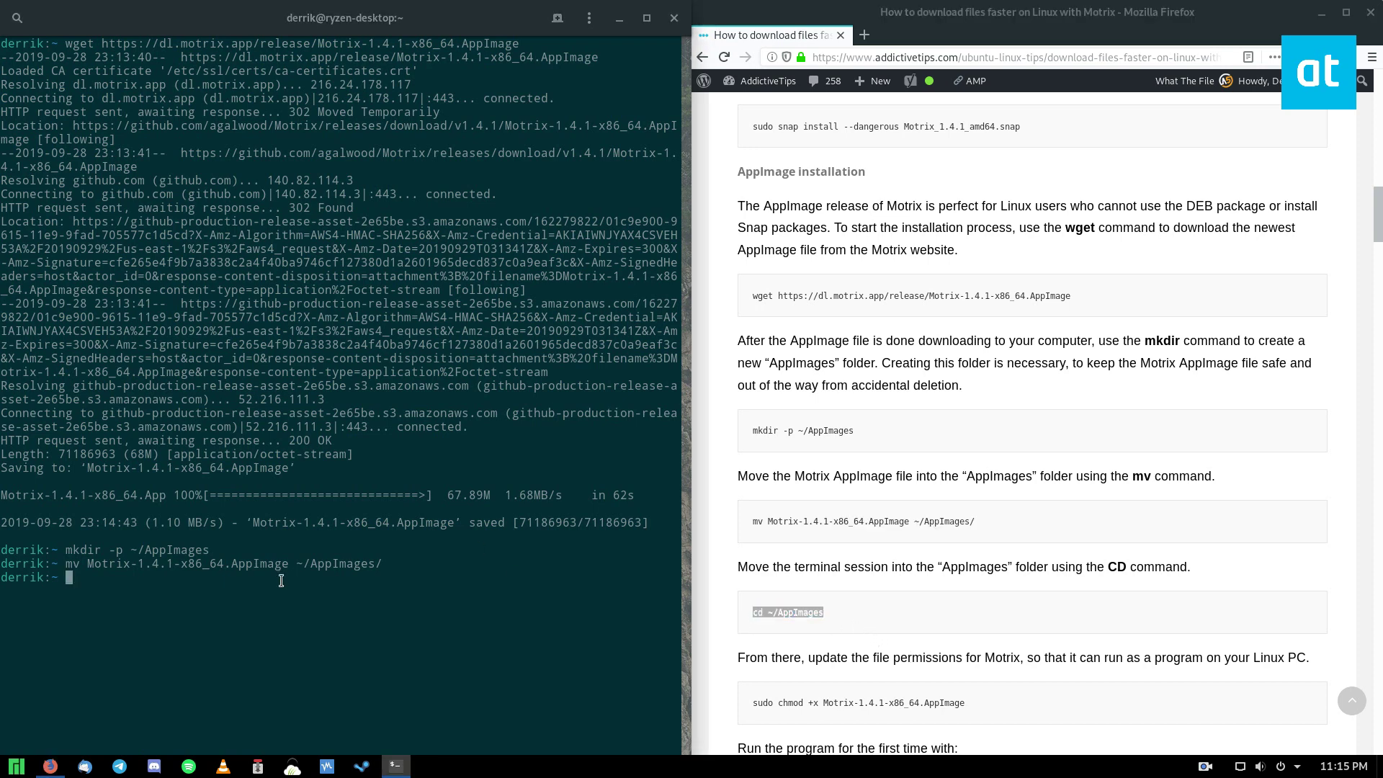
middle_click(282, 580)
key(Return)
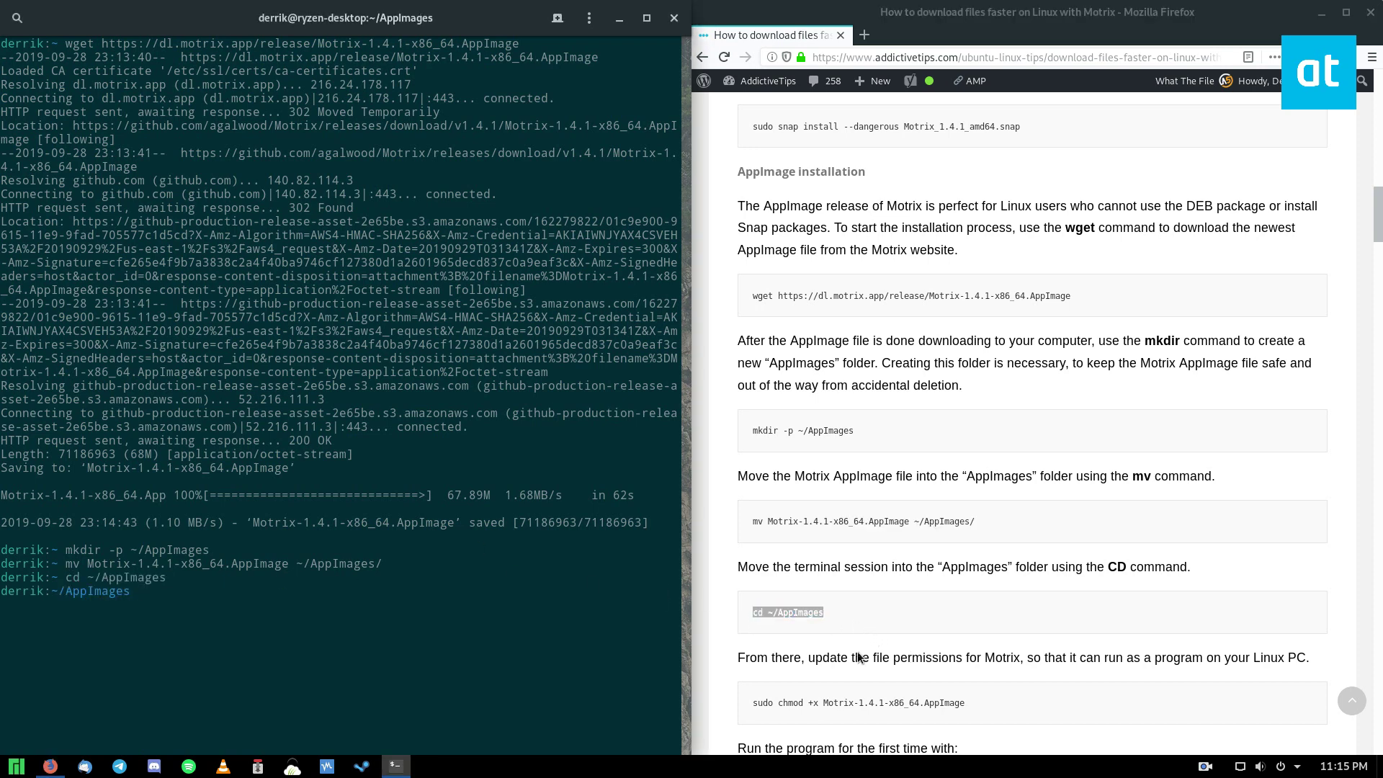
scroll(861, 658, down, 1)
drag(967, 661, 752, 666)
key(ctrl+c)
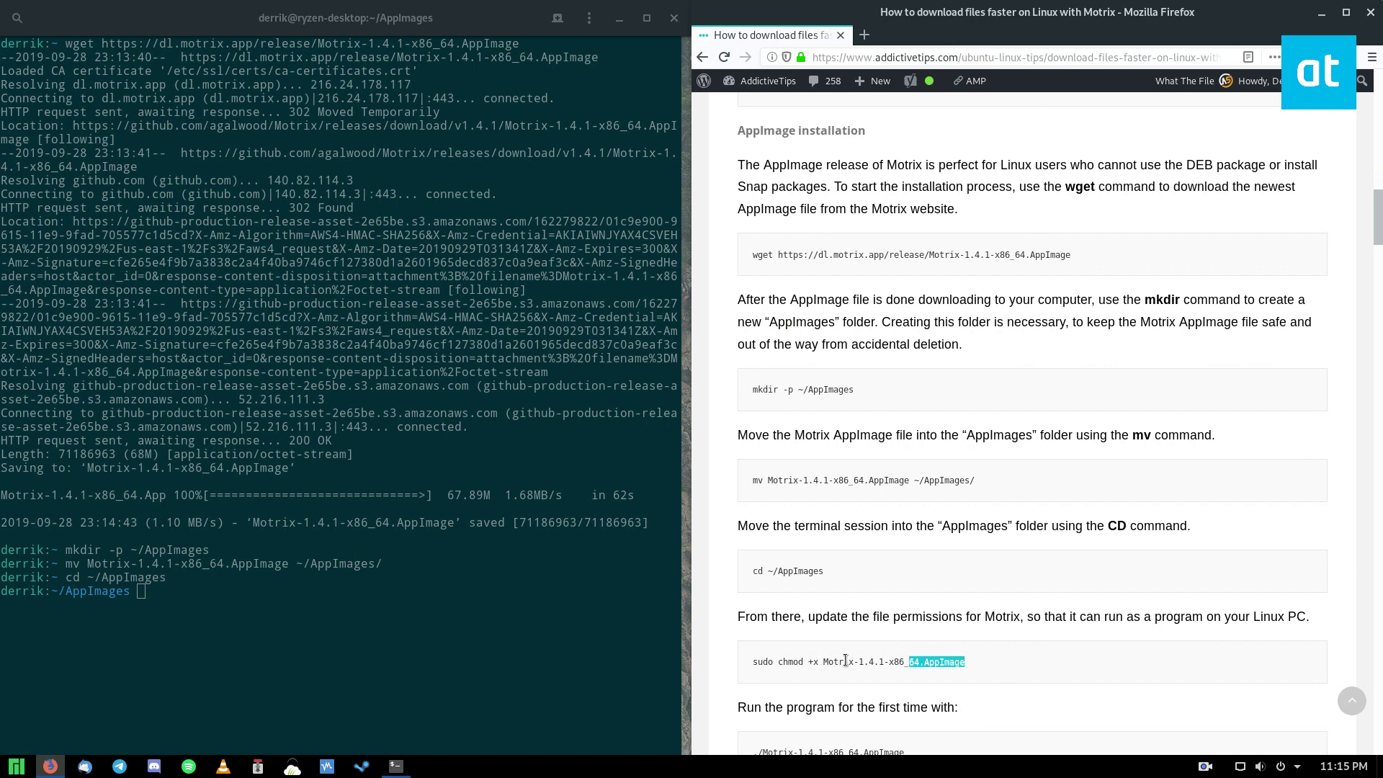
click(404, 601)
middle_click(404, 601)
key(Return)
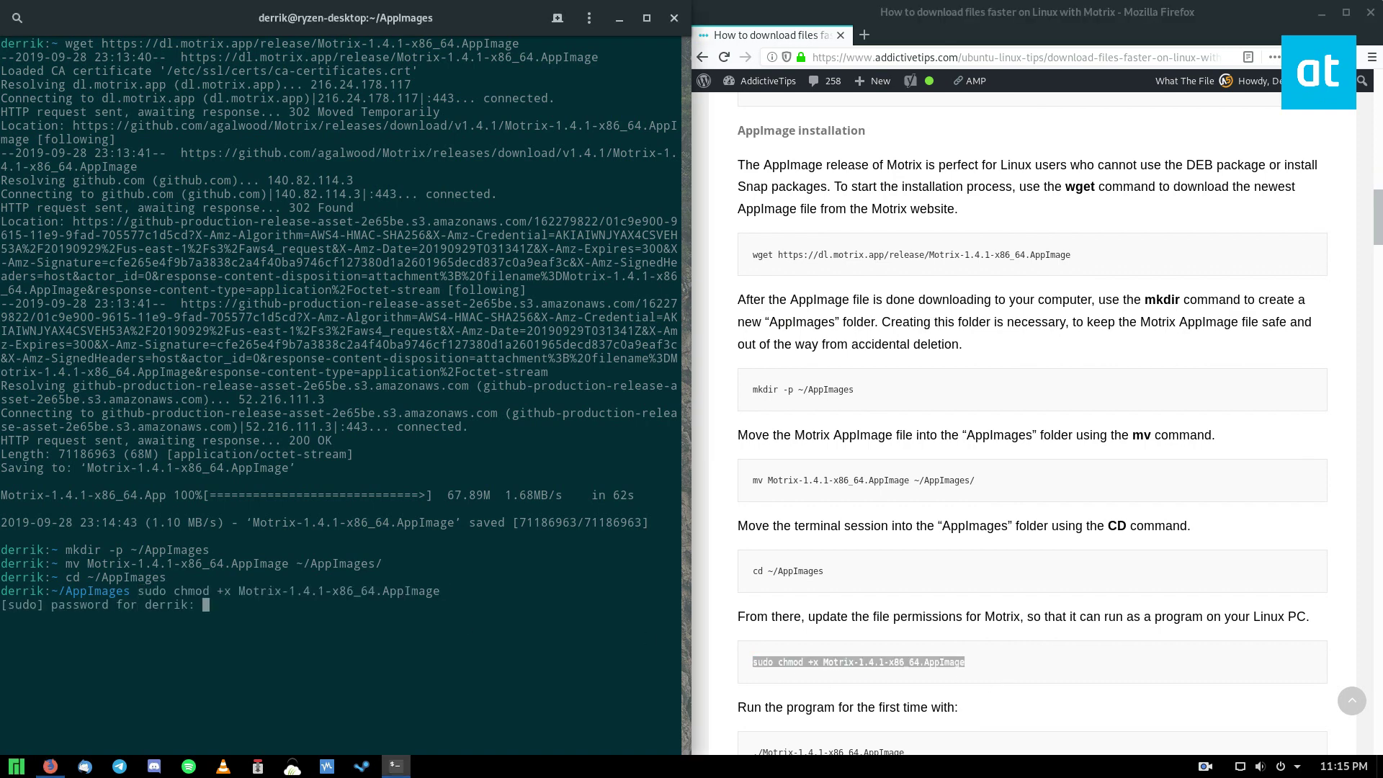
key(Return)
Run the ./Motrix AppImage command to launch Motrix
scroll(1043, 469, down, 4)
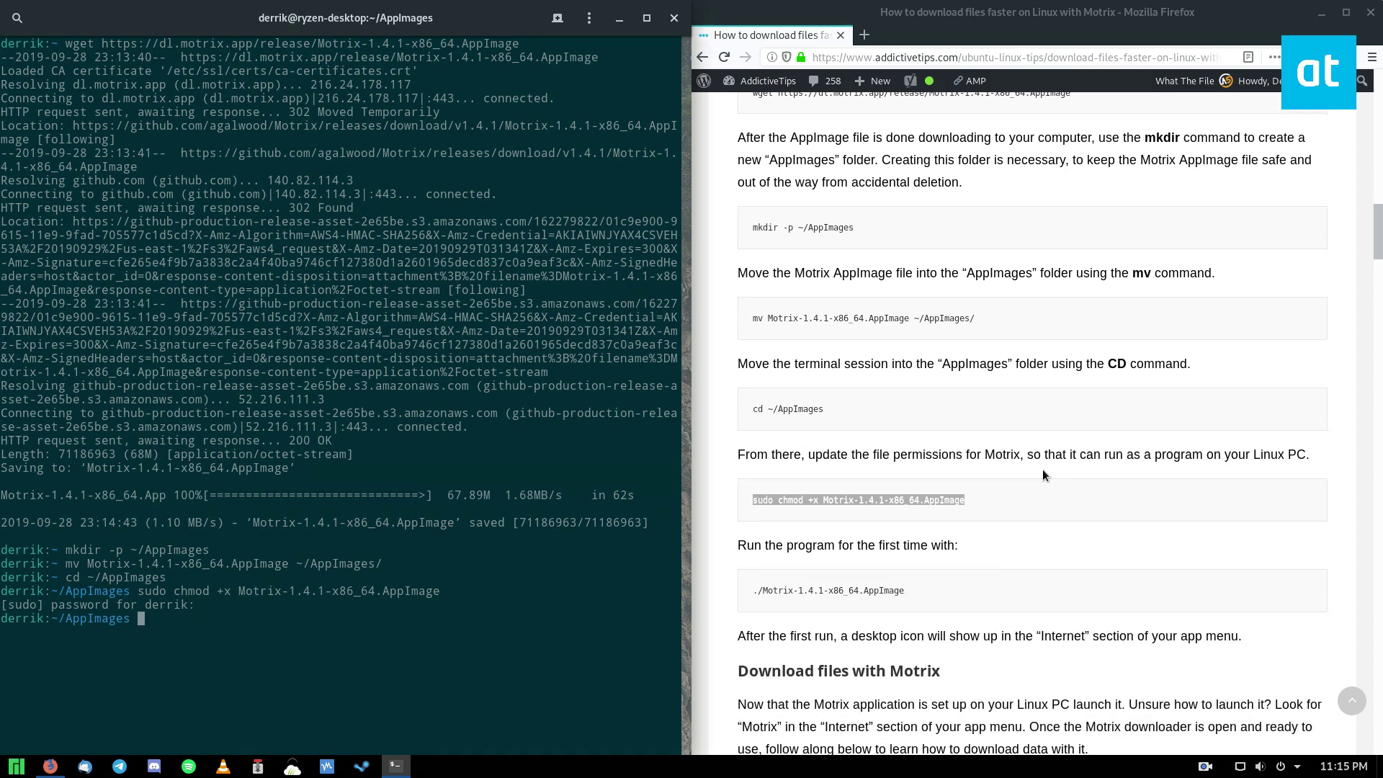
drag(926, 589, 742, 585)
middle_click(316, 648)
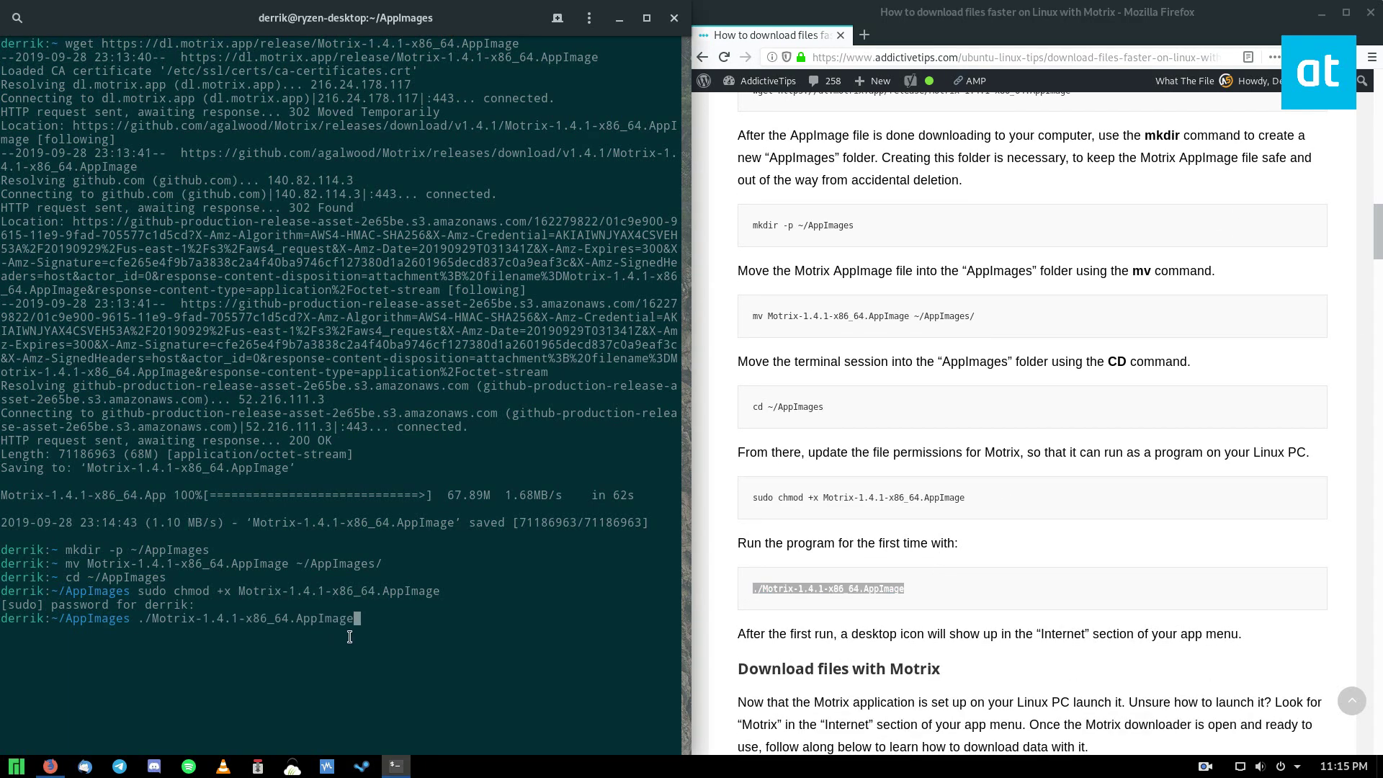
key(Return)
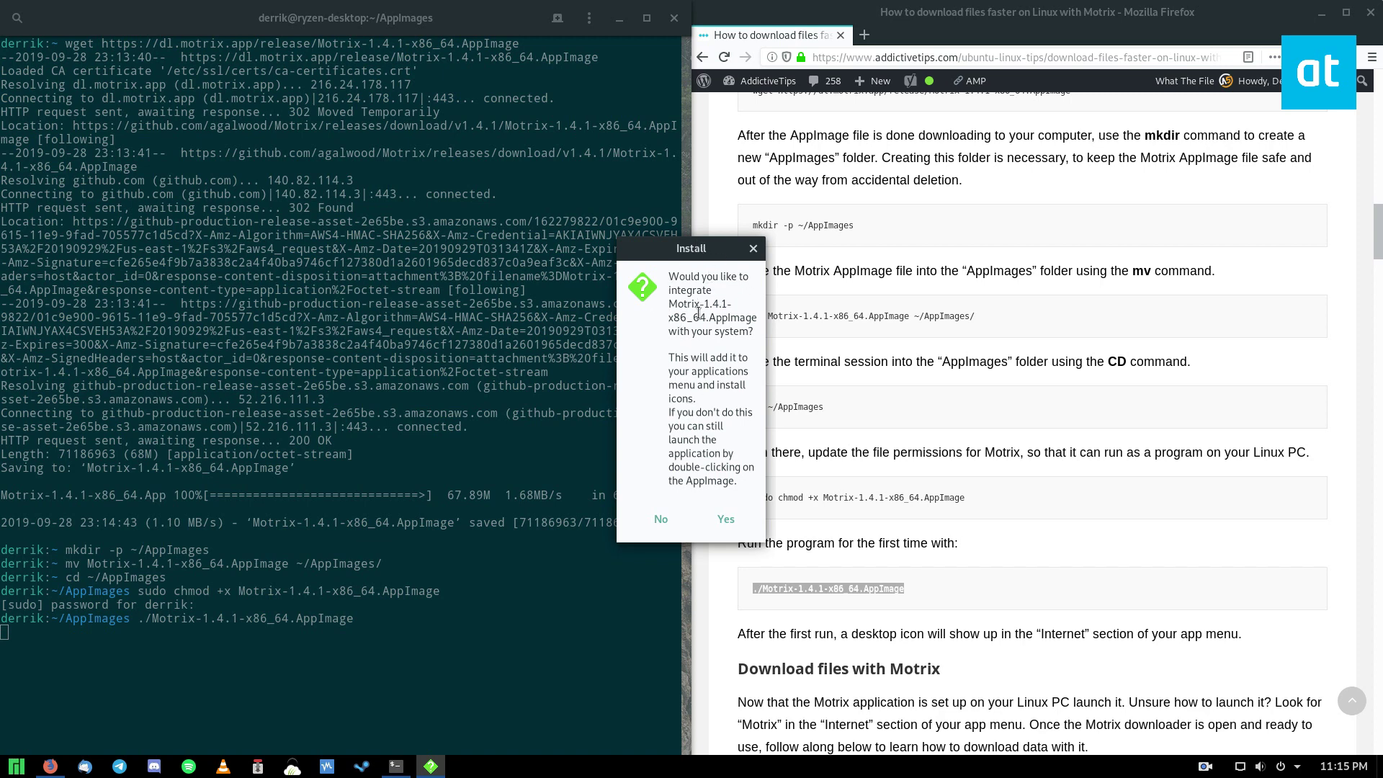
Accept Motrix's system integration, minimize the terminal and move Motrix to the left
click(725, 518)
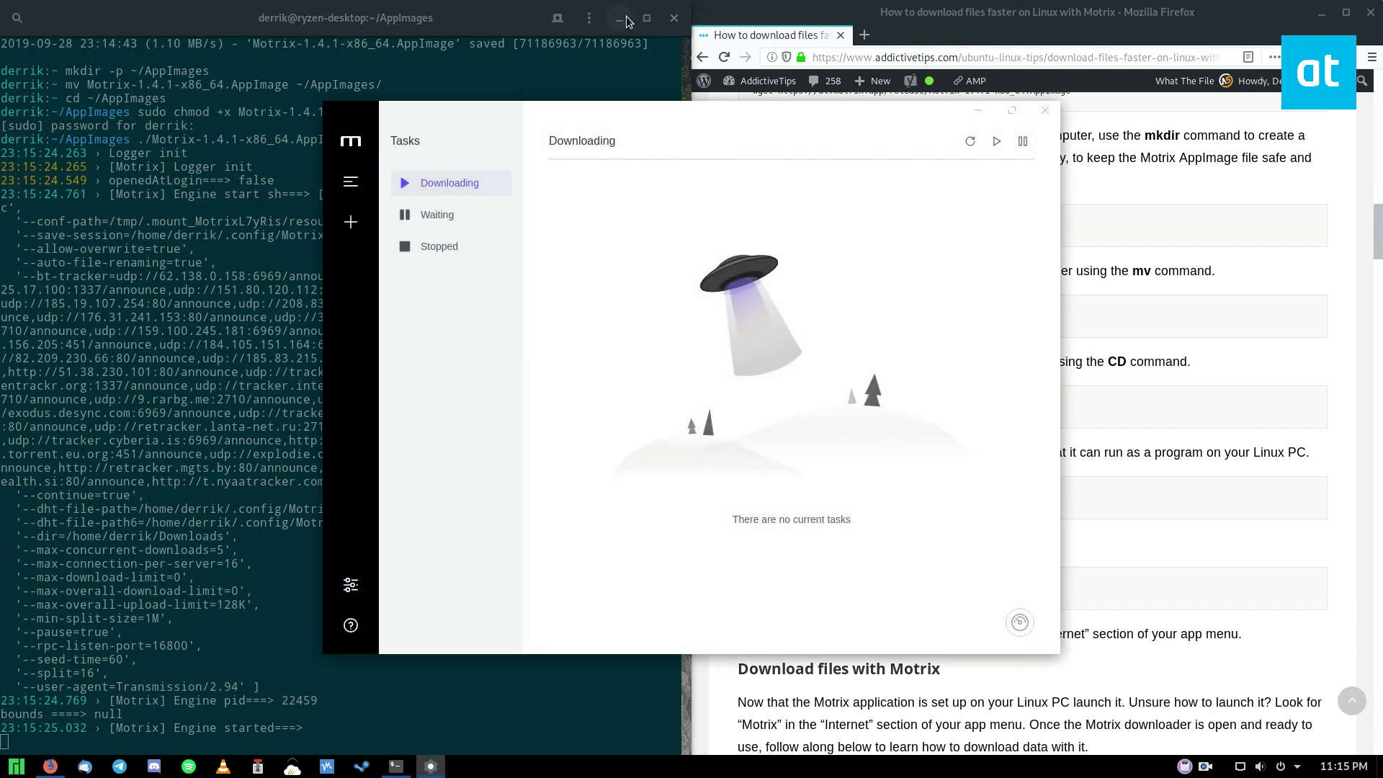
click(624, 19)
drag(737, 114, 425, 124)
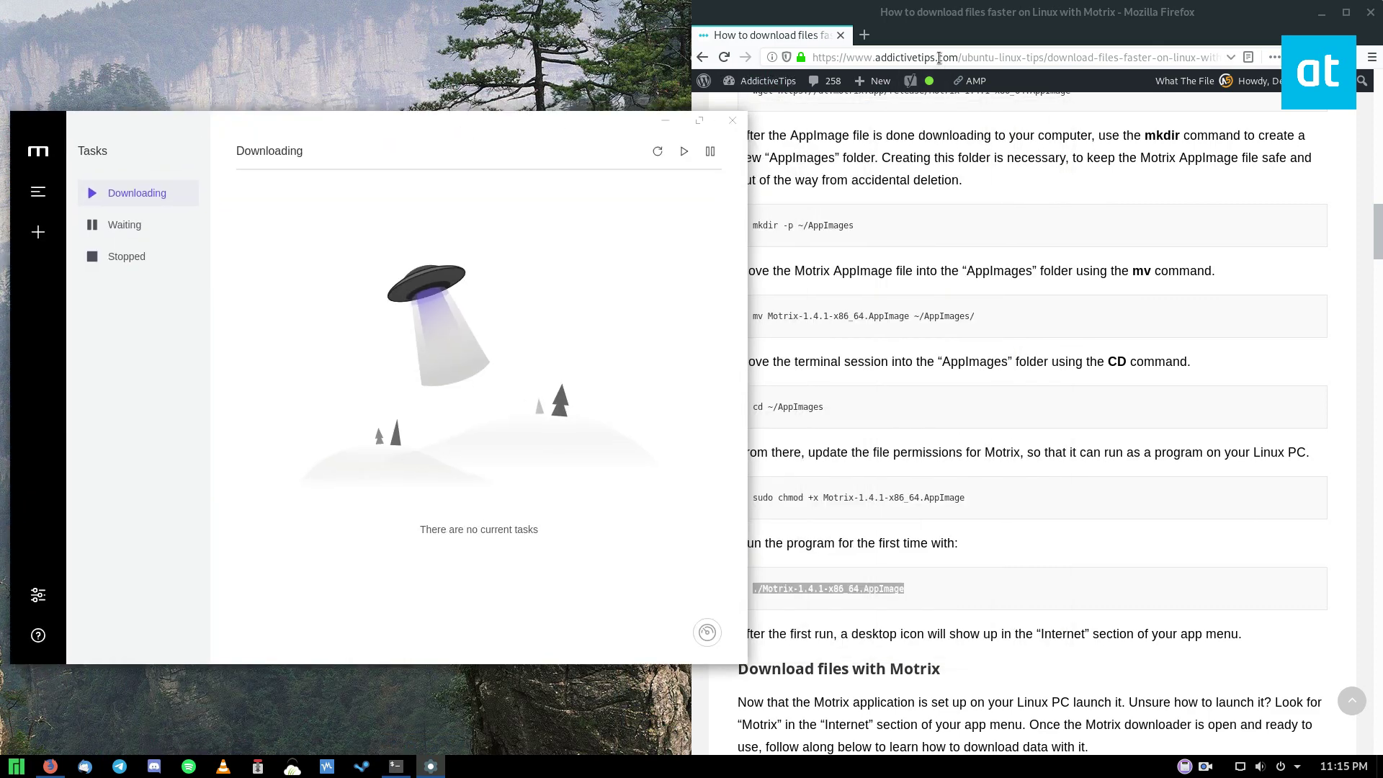
Open ubuntu.com in a new Firefox tab
click(865, 35)
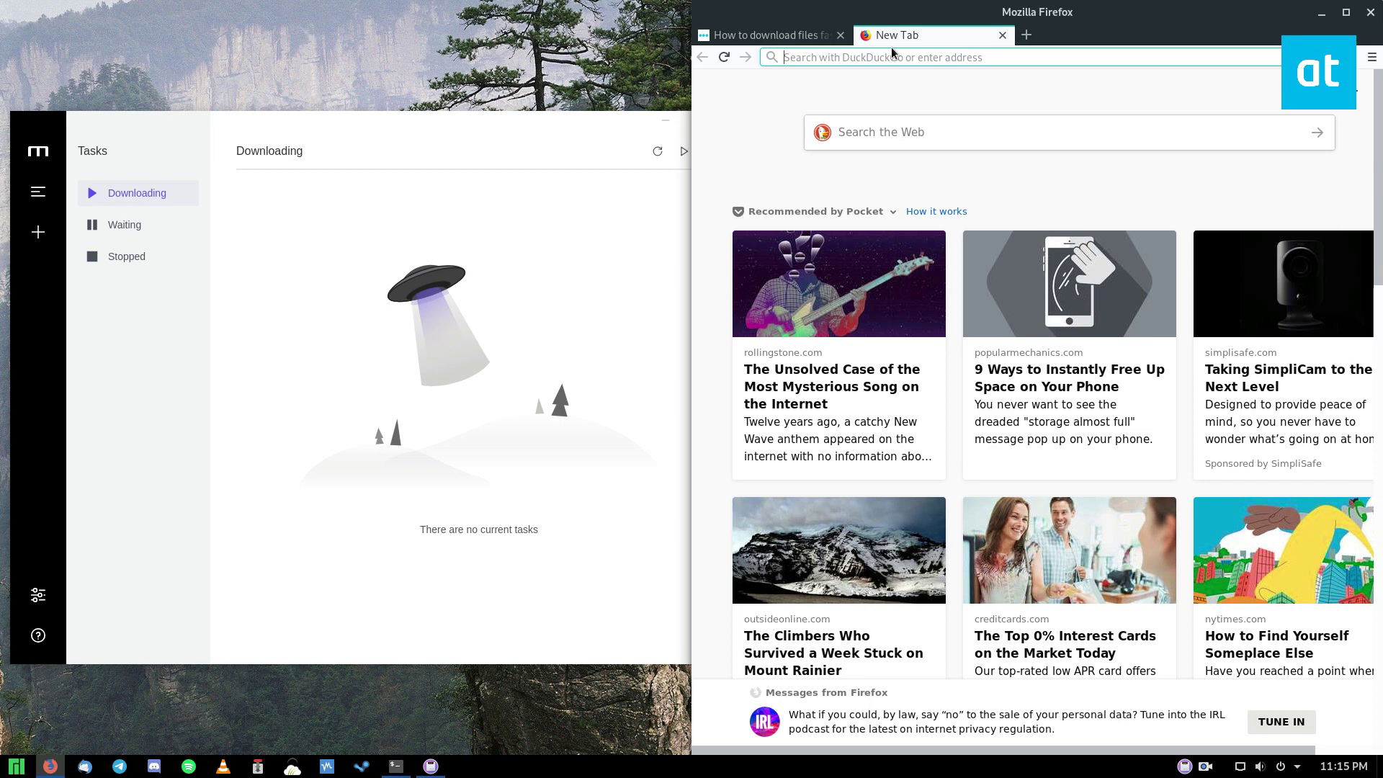
text(du)
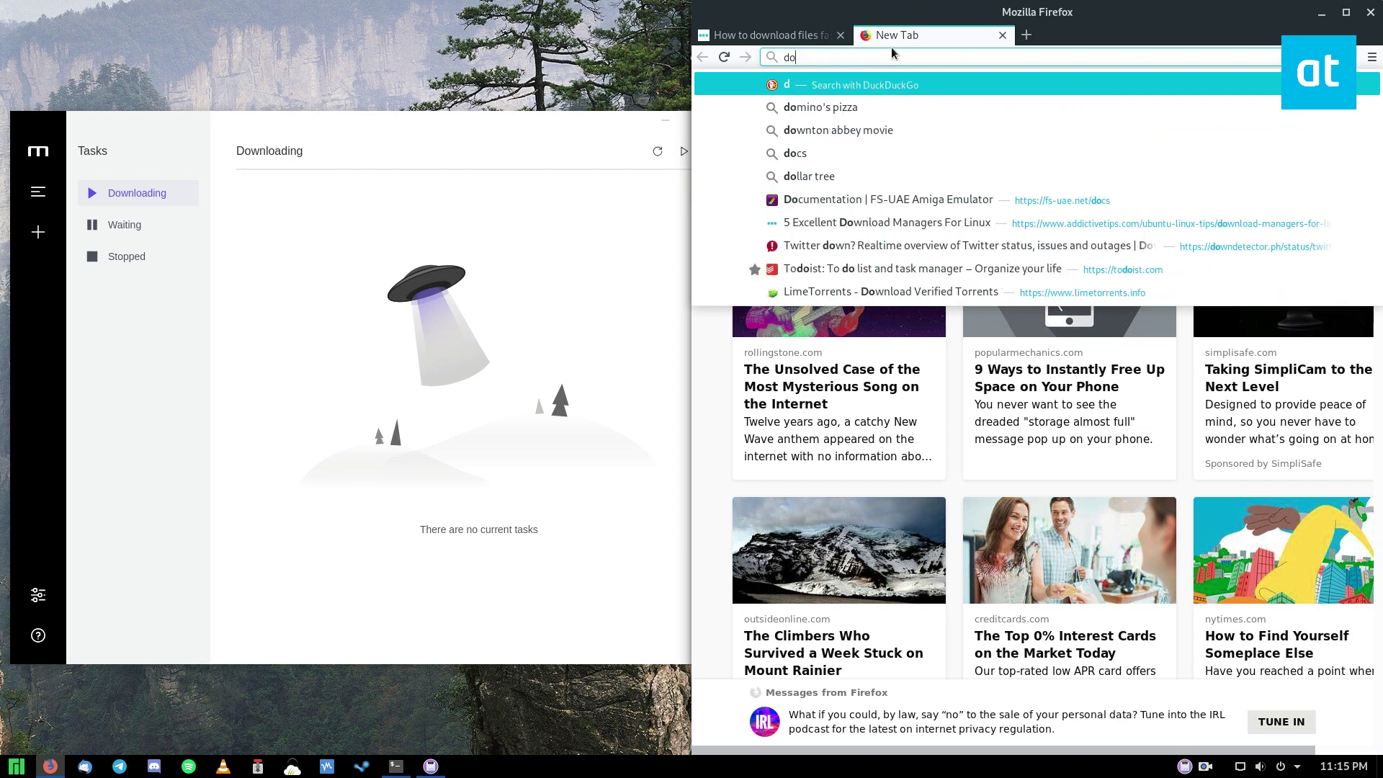
key(BackSpace)
key(BackSpace)
text(ubu)
key(Return)
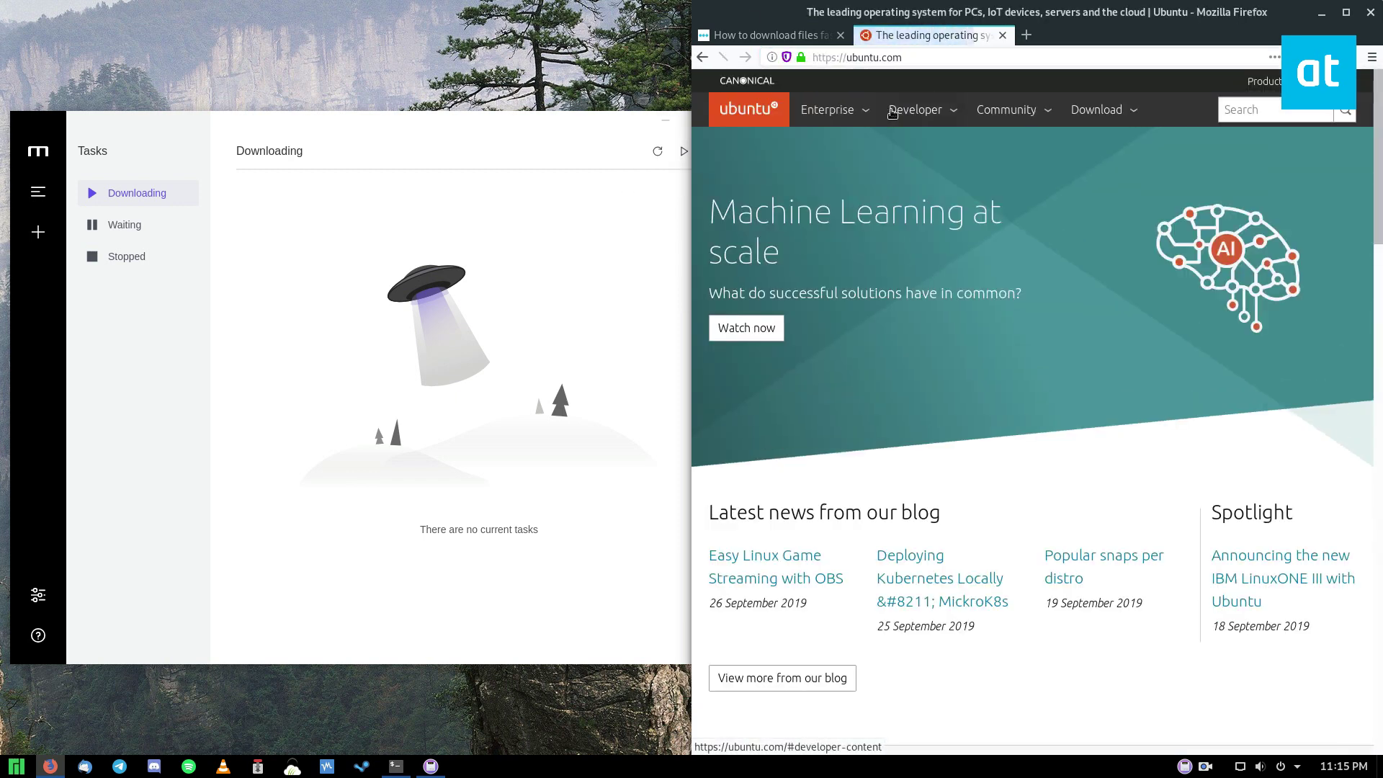
Copy the Ubuntu Desktop 18.04 LTS 'download now' link and cancel Firefox's own ISO download
click(1111, 112)
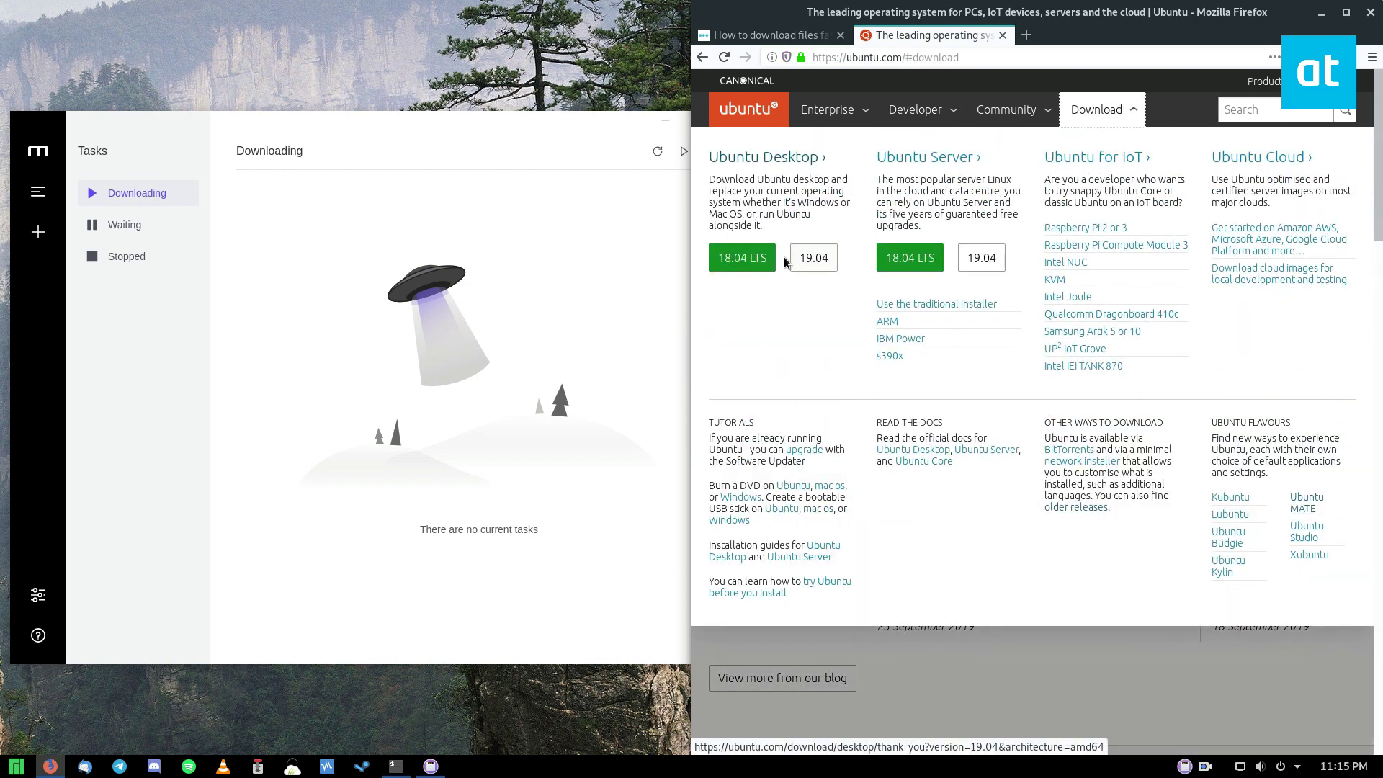
click(748, 268)
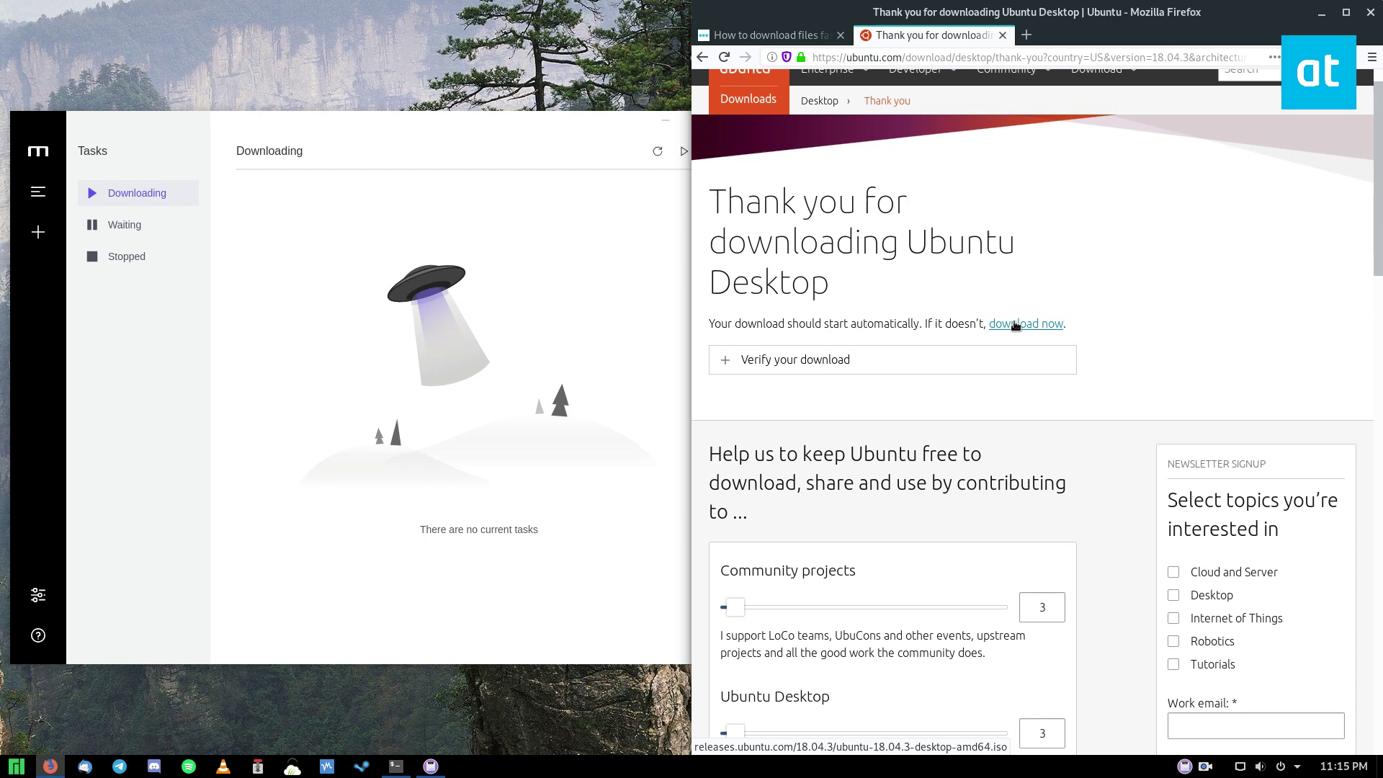
right_click(1022, 325)
click(1081, 506)
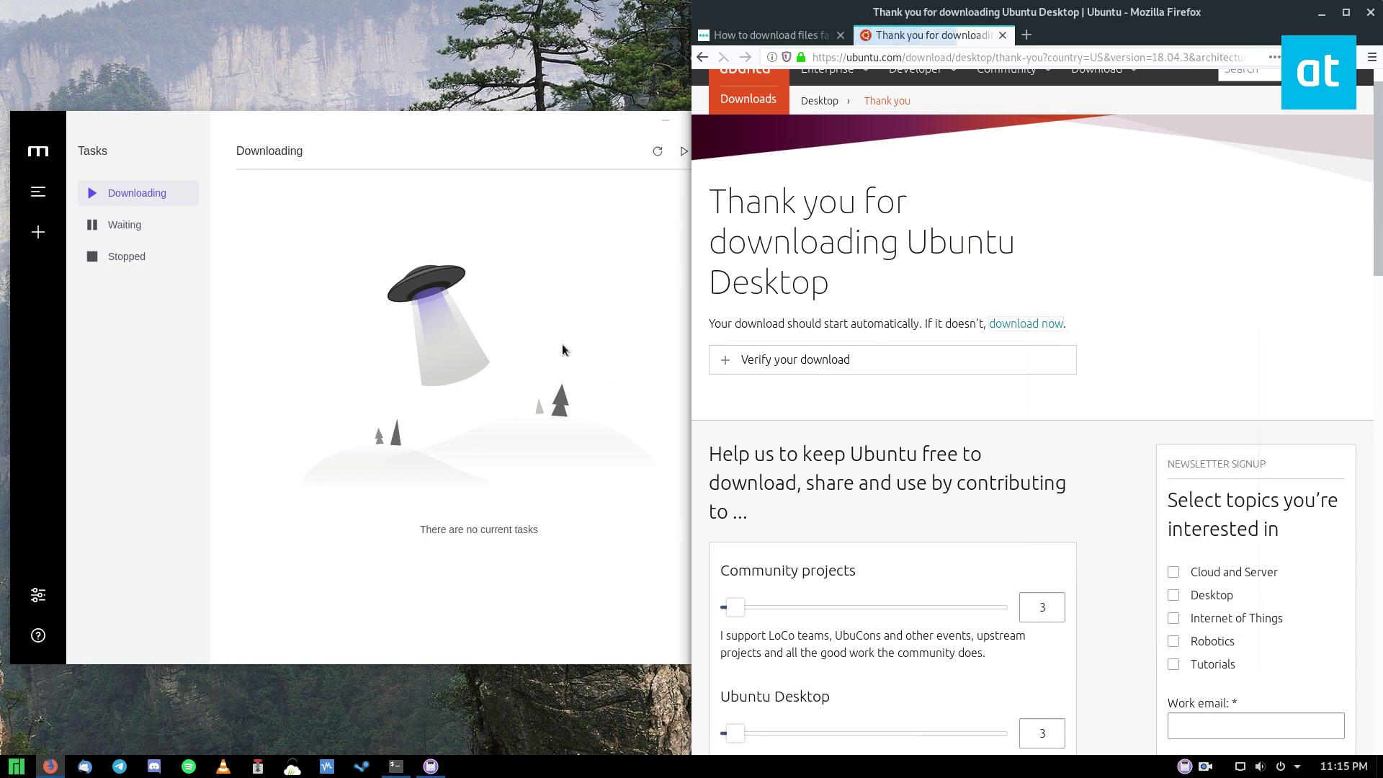
click(1264, 547)
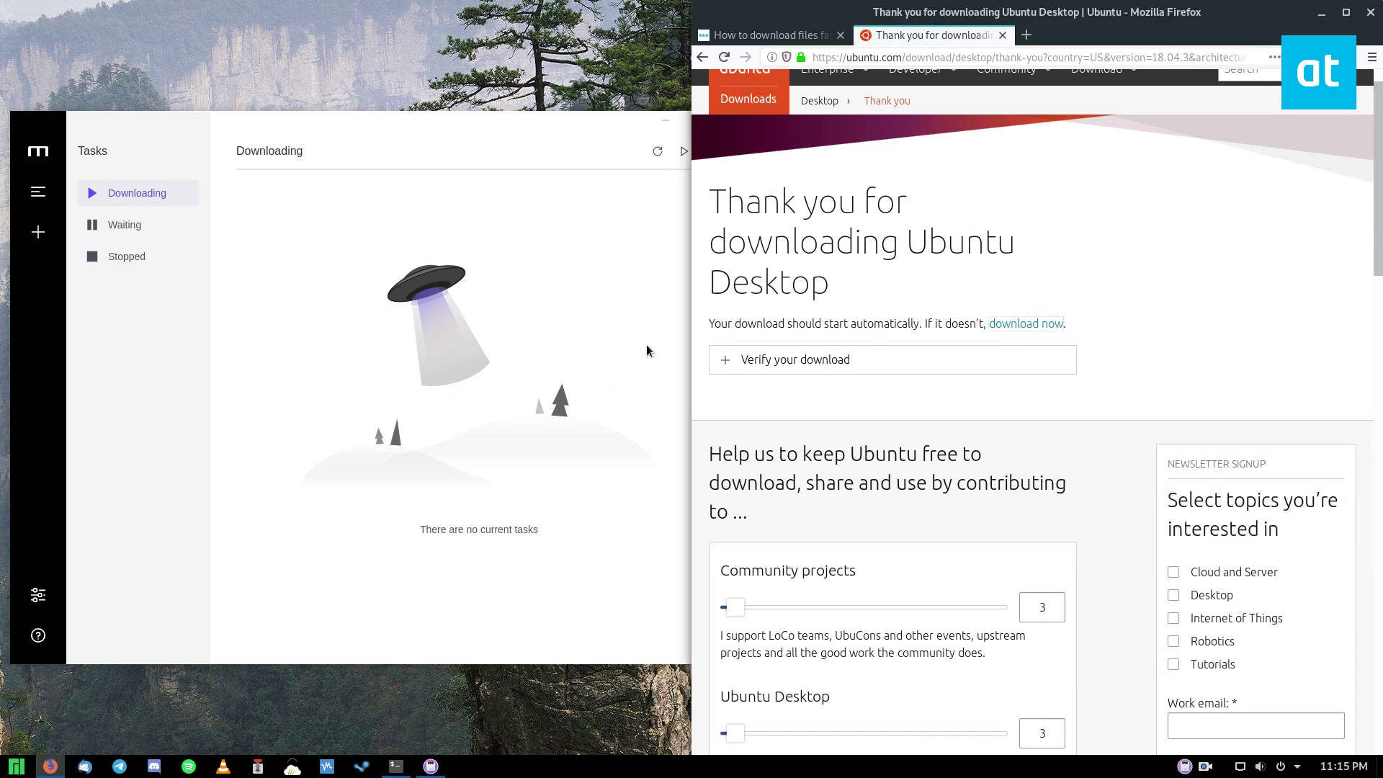
click(511, 215)
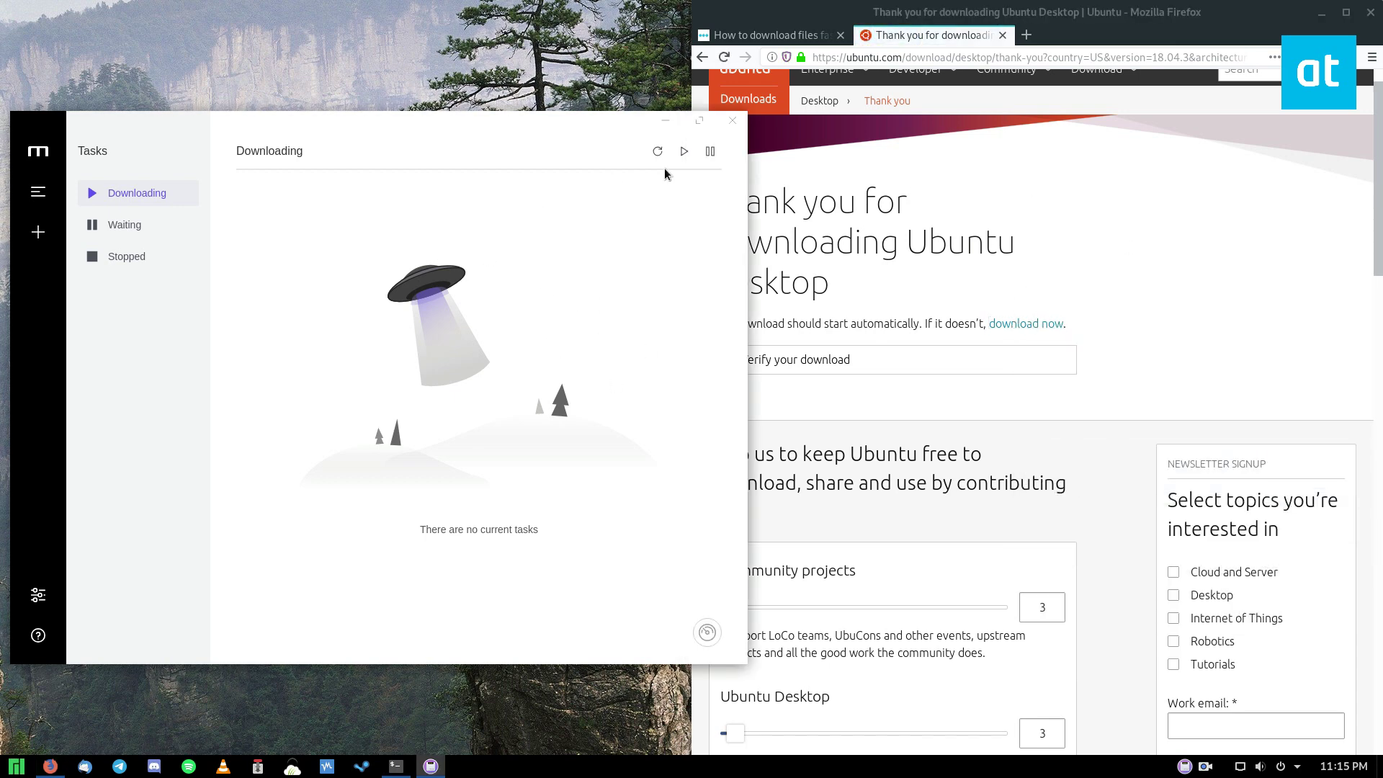
Add a new Motrix task with the prefilled ubuntu-18.04.3-desktop-amd64.iso URL and submit it
click(38, 232)
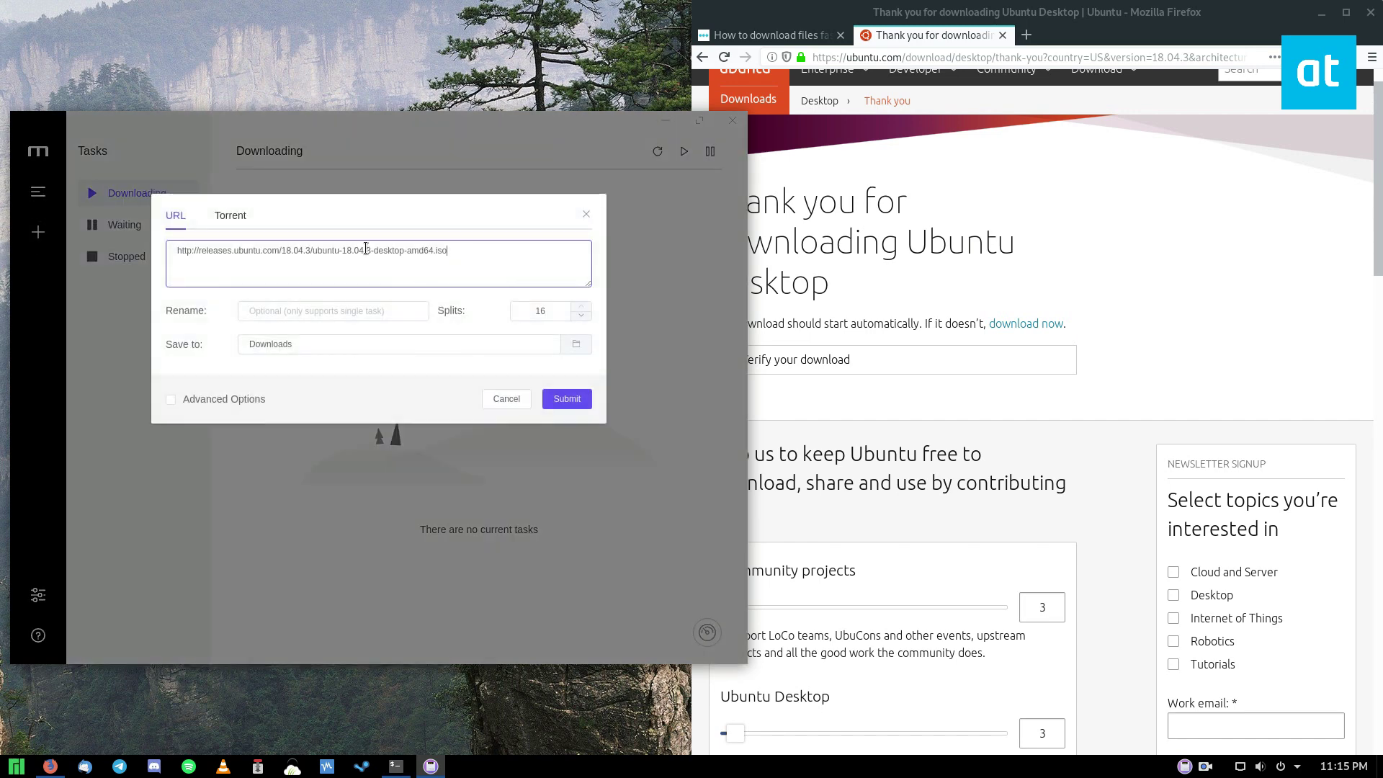
click(553, 395)
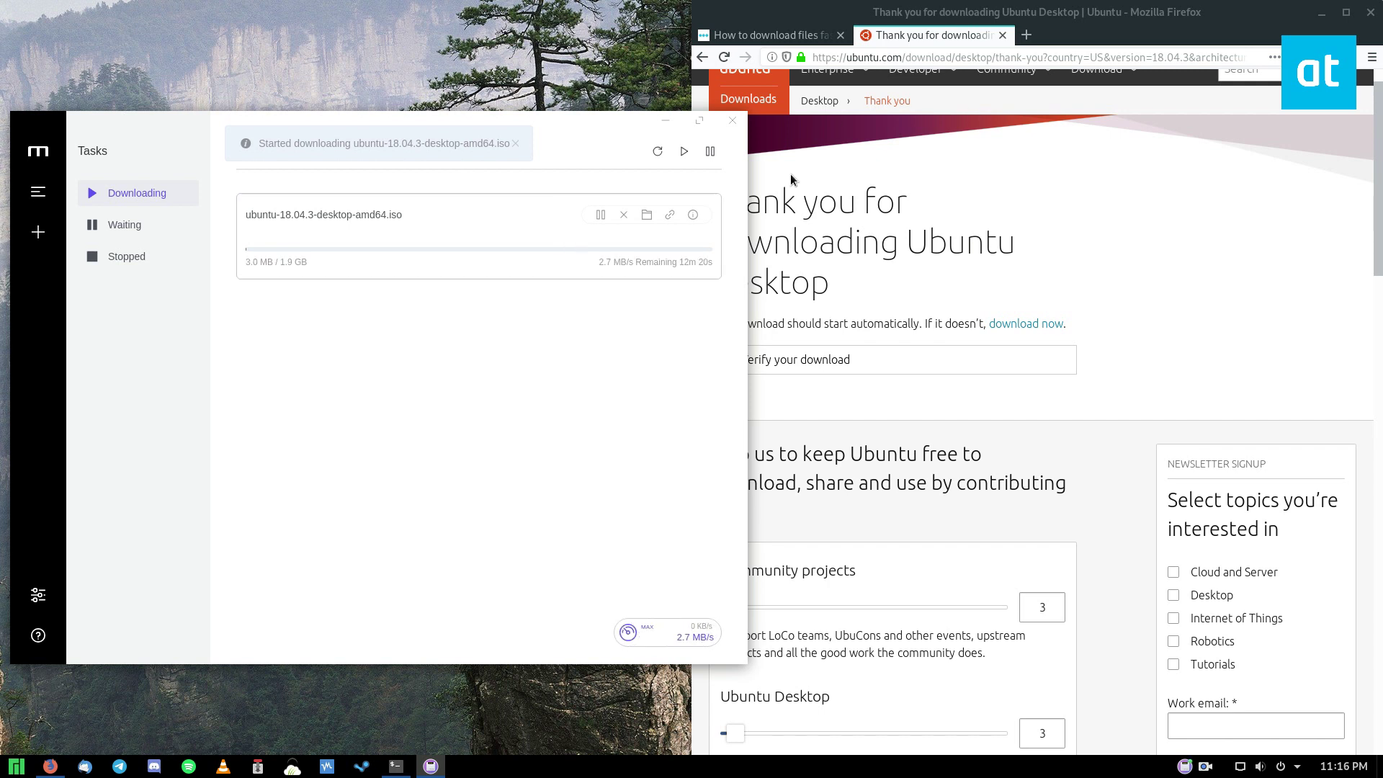
drag(580, 130, 571, 171)
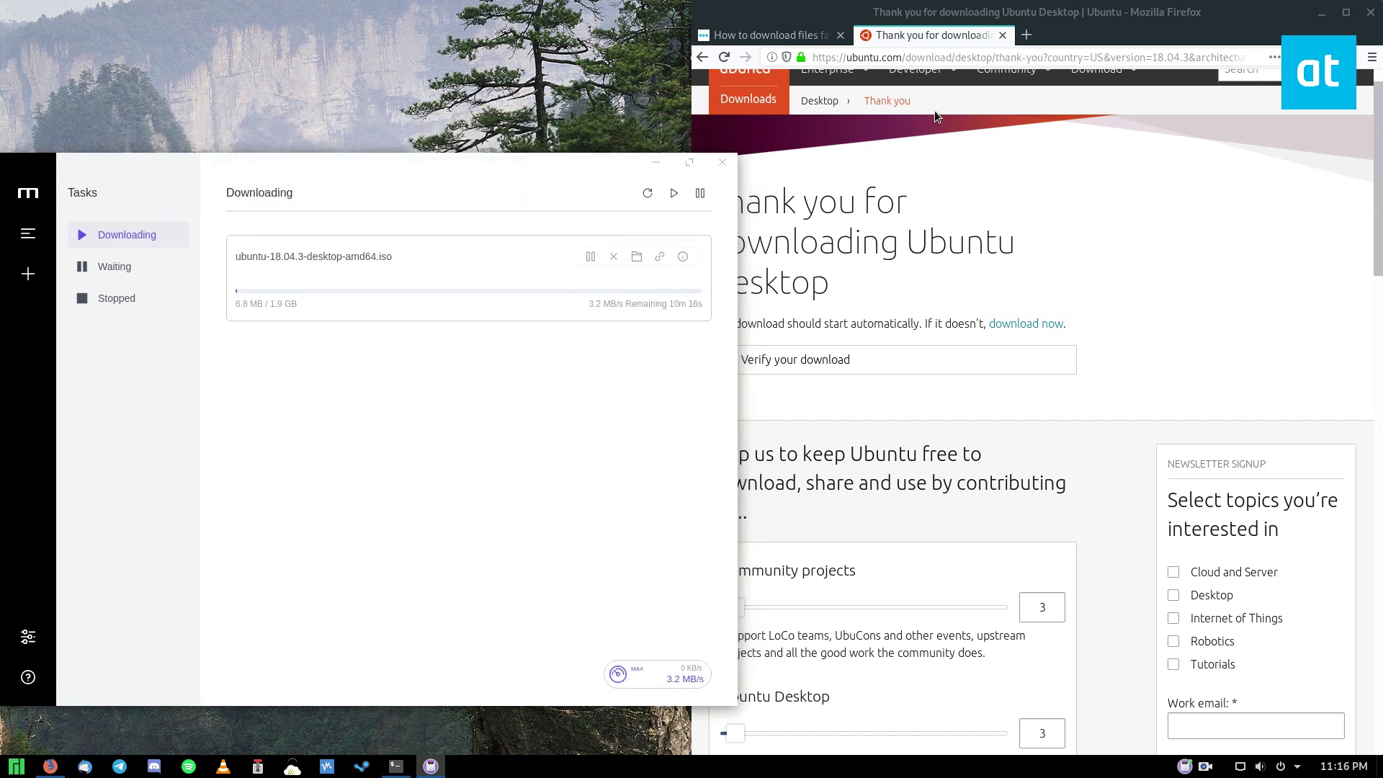
click(1019, 57)
Search DuckDuckGo for 'ubuntu torrent' and open the Ubuntu 18.04.3 LTS (Bionic Beaver) releases page
key(ctrl+a)
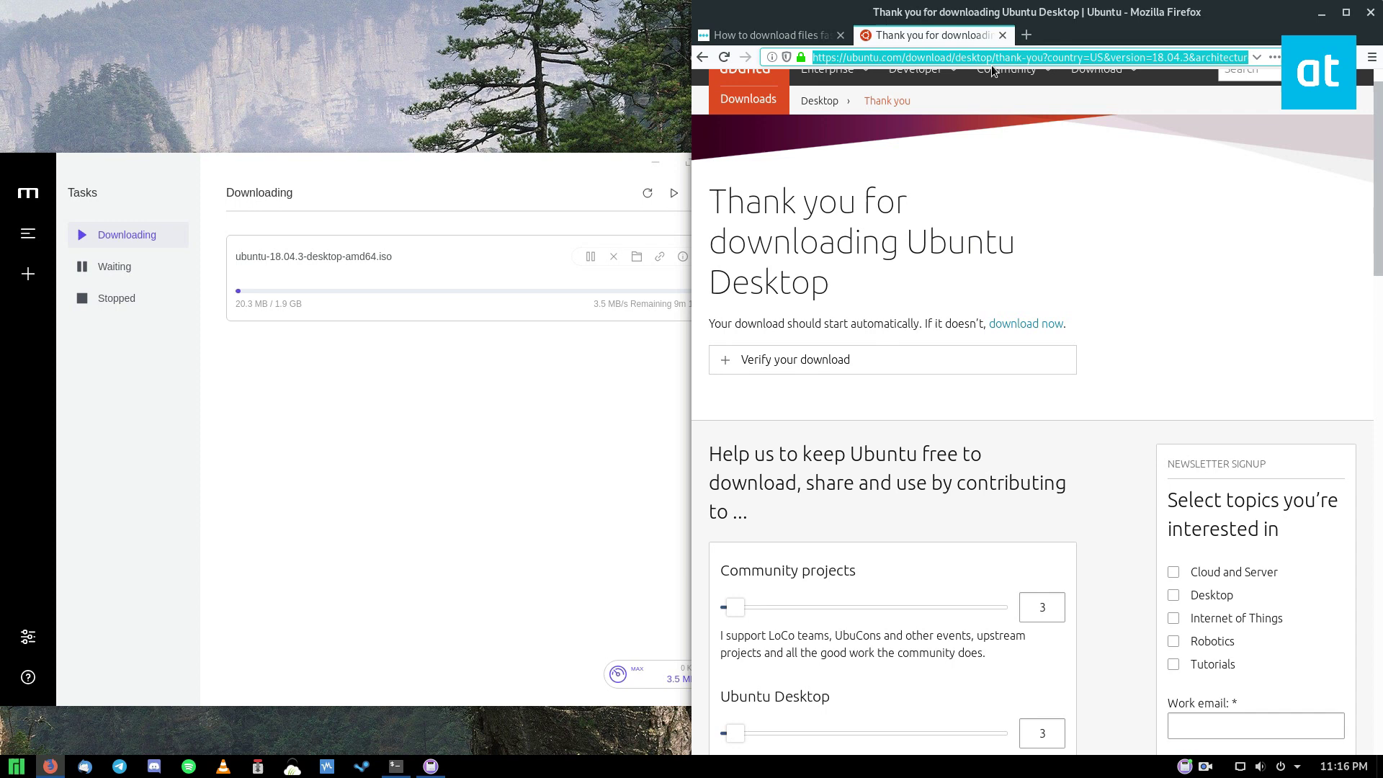
text(ubuntu torrent)
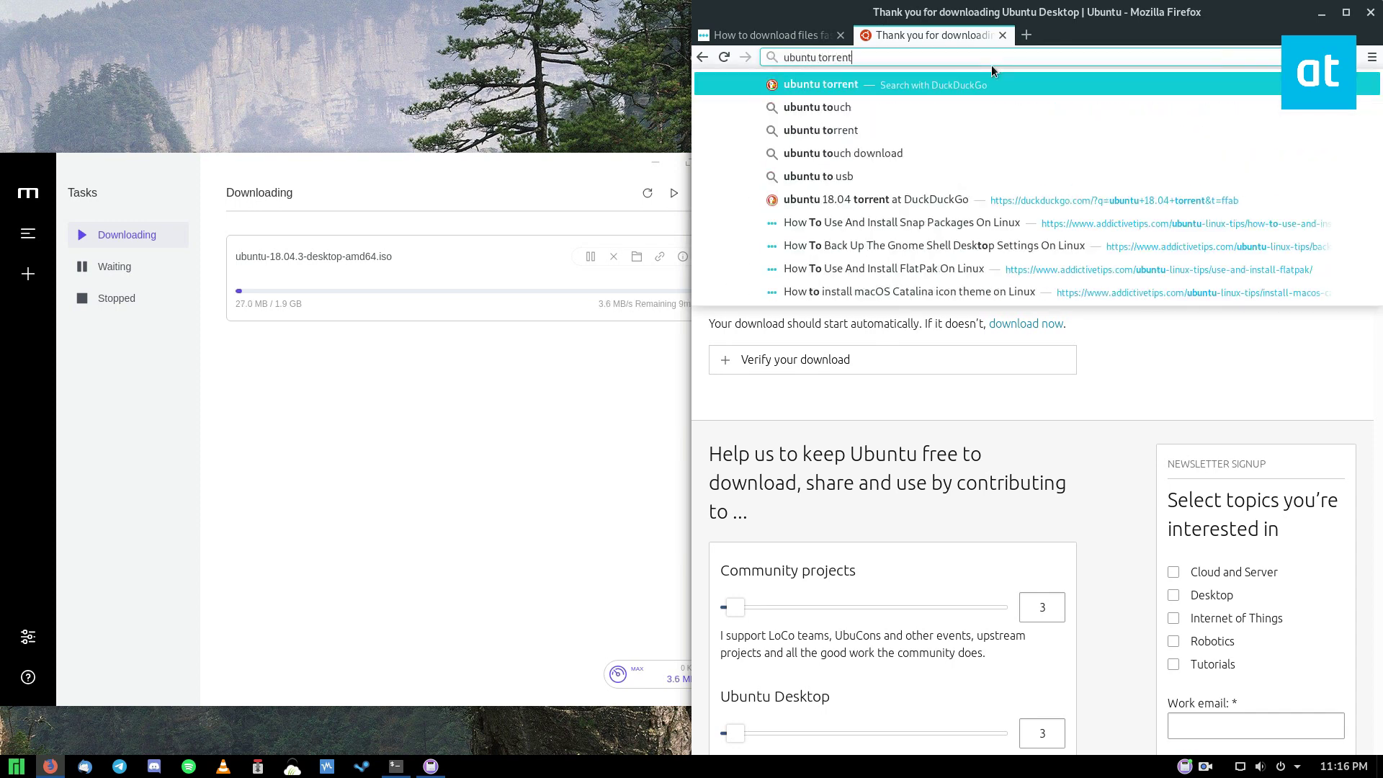
click(1020, 195)
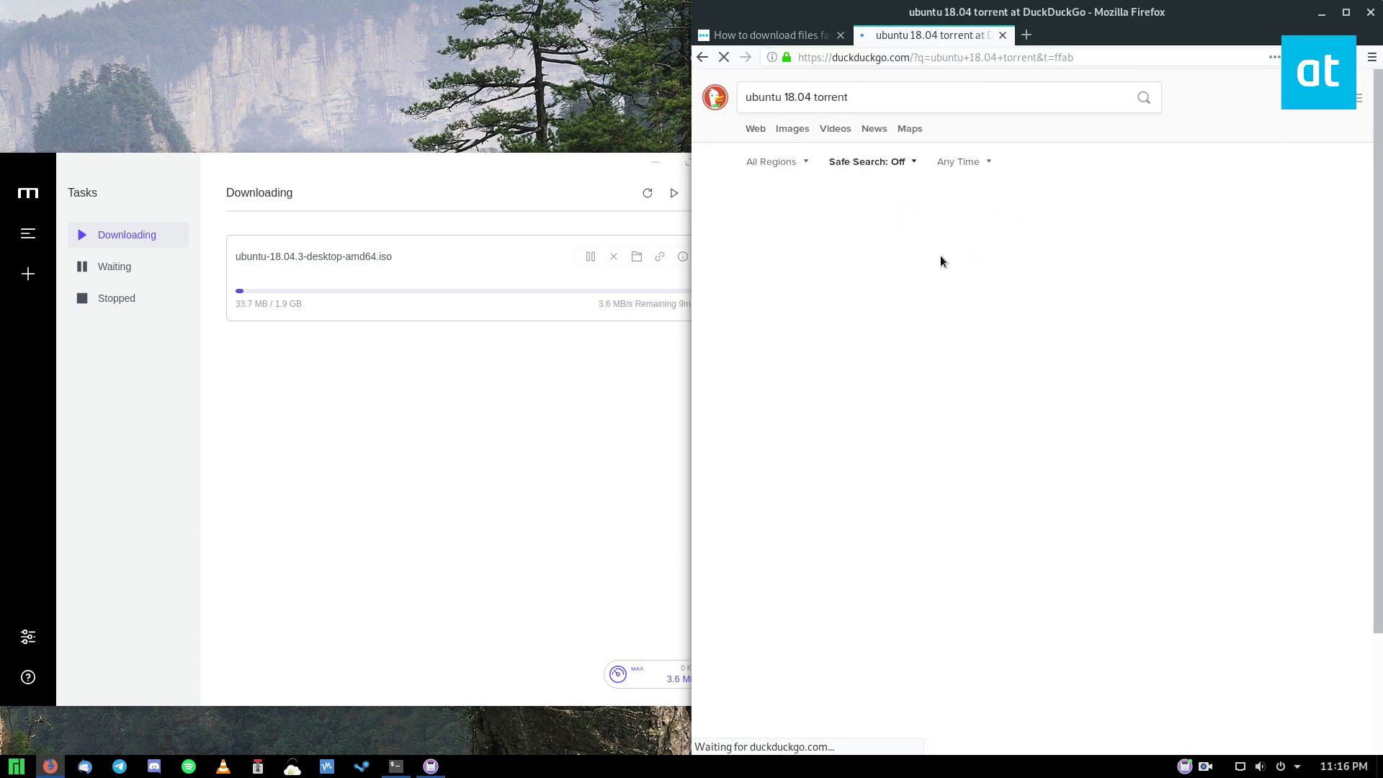
click(829, 202)
click(409, 438)
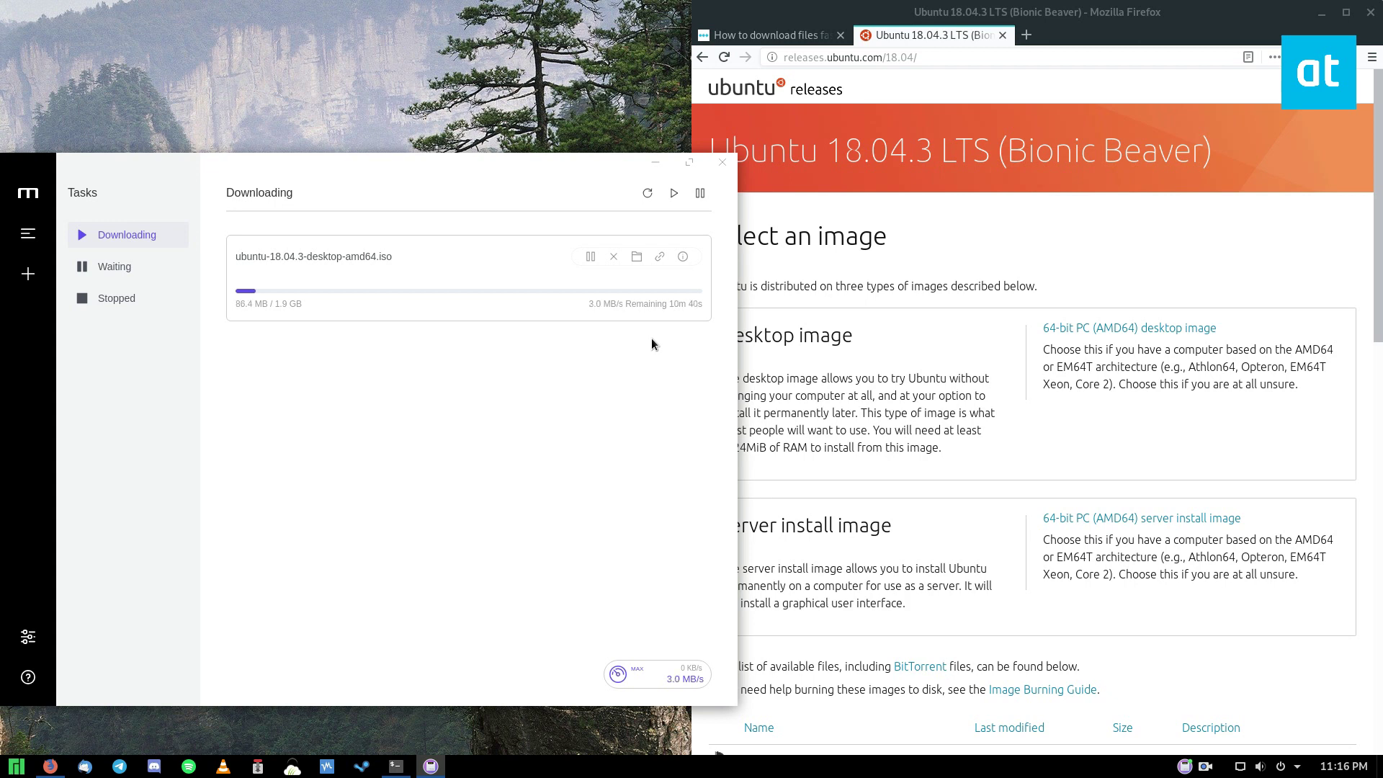
drag(467, 172, 409, 138)
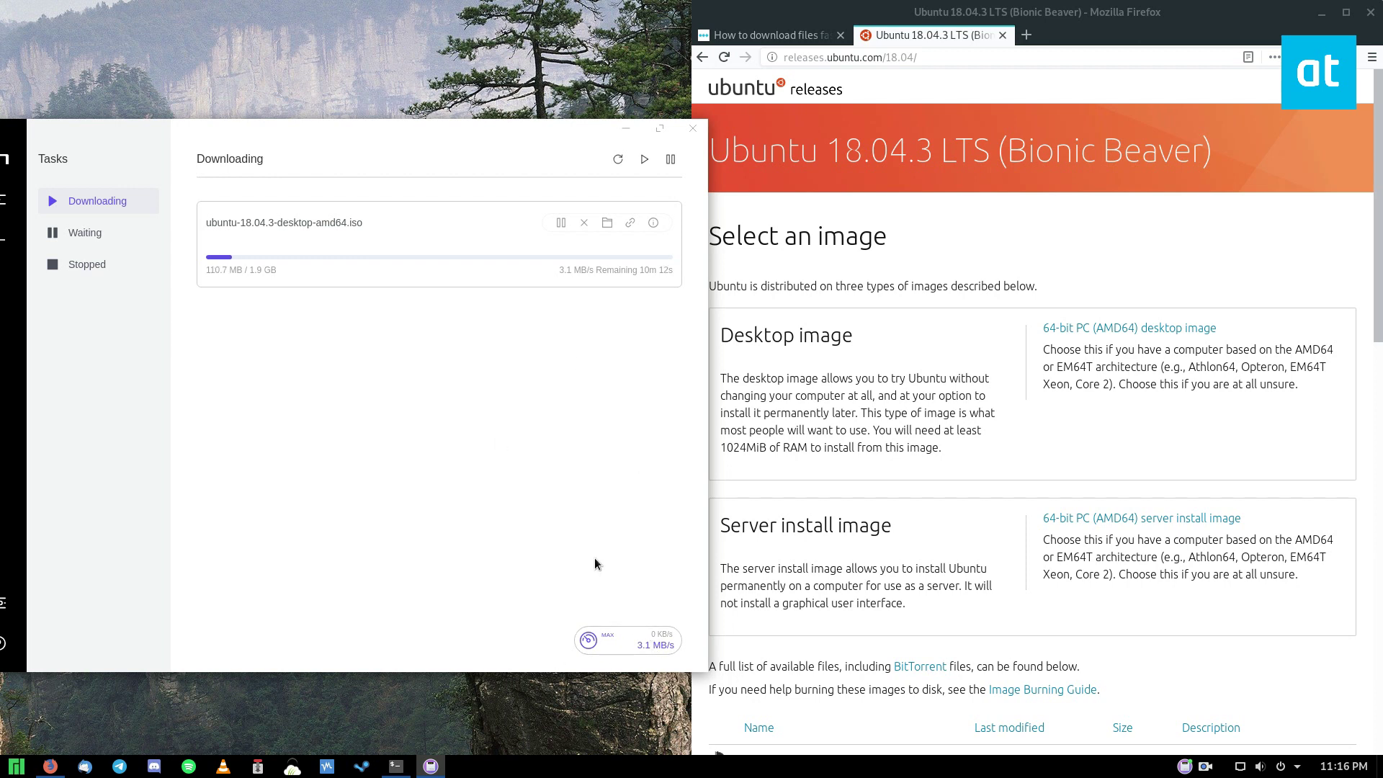
click(653, 223)
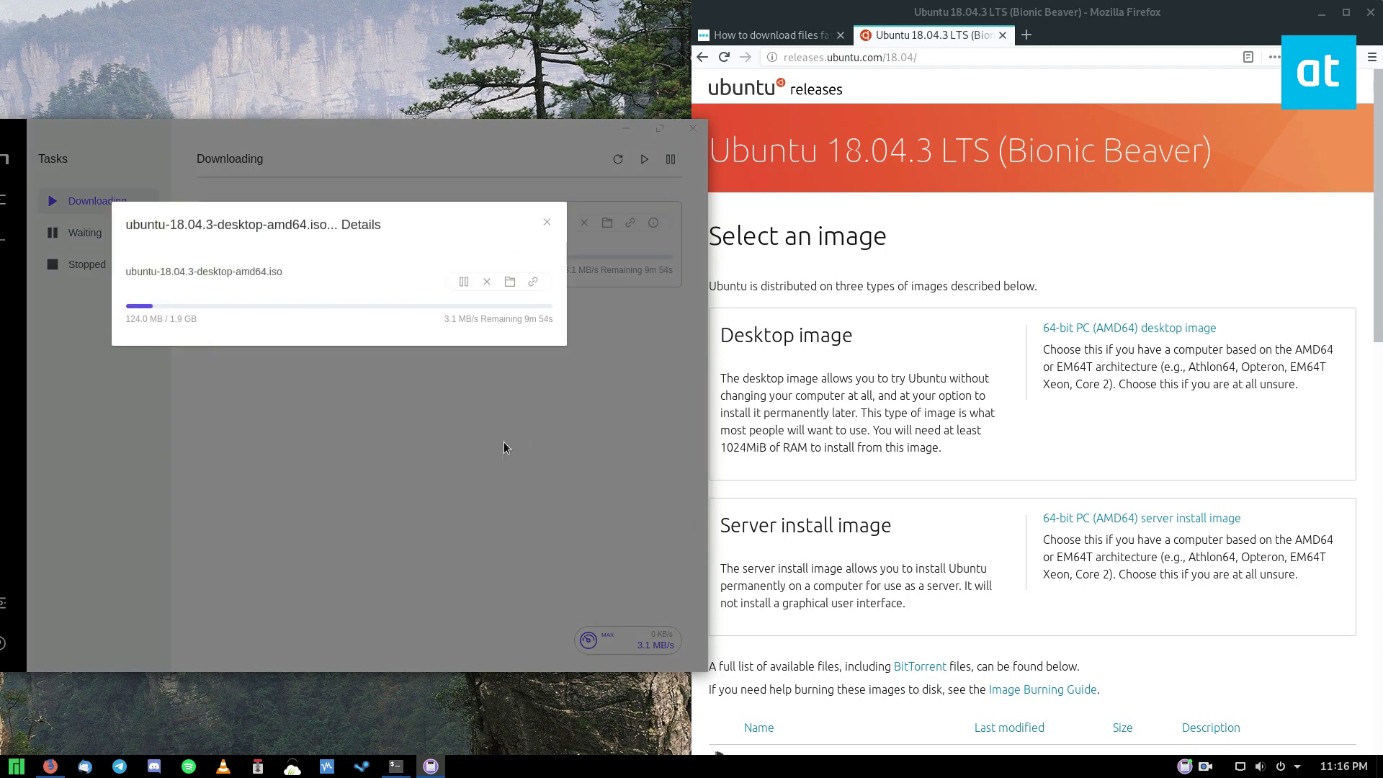
click(507, 447)
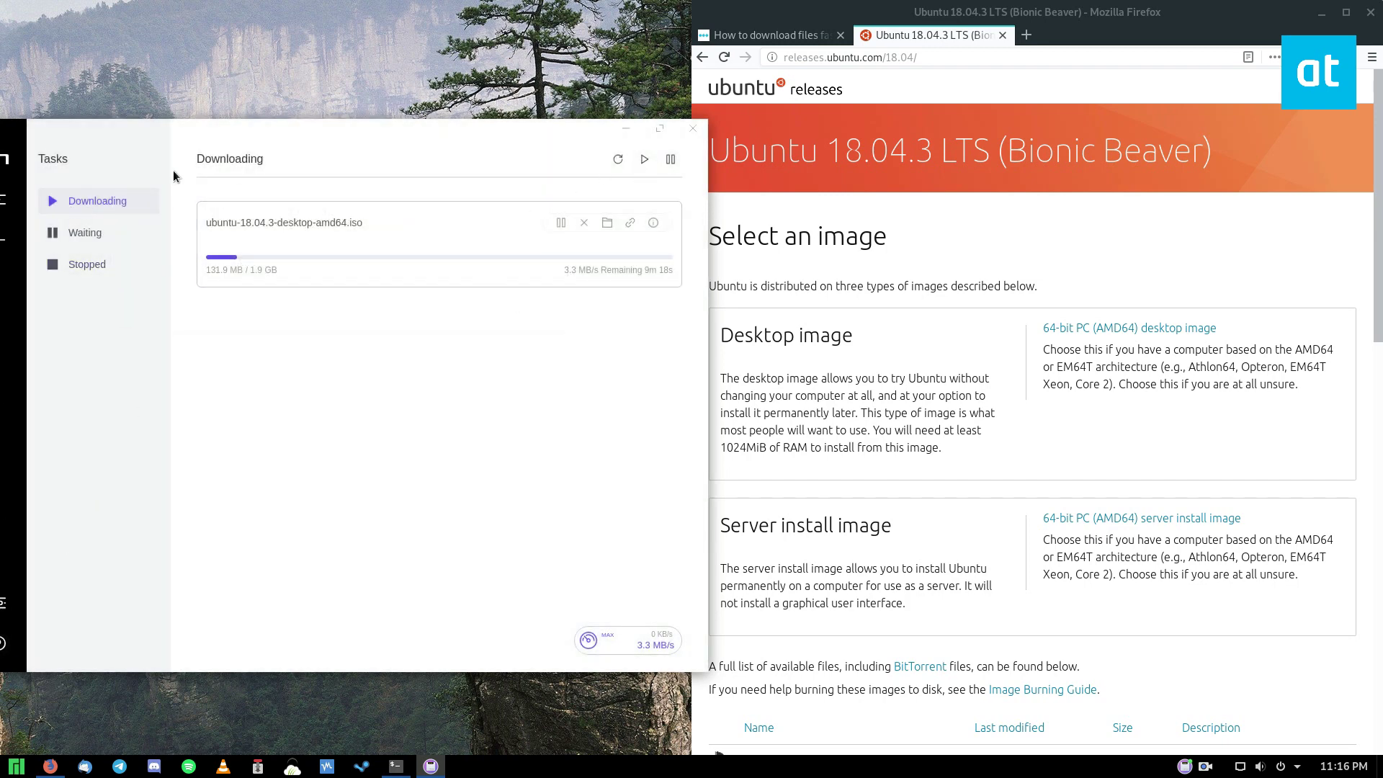
drag(238, 126, 331, 123)
click(89, 599)
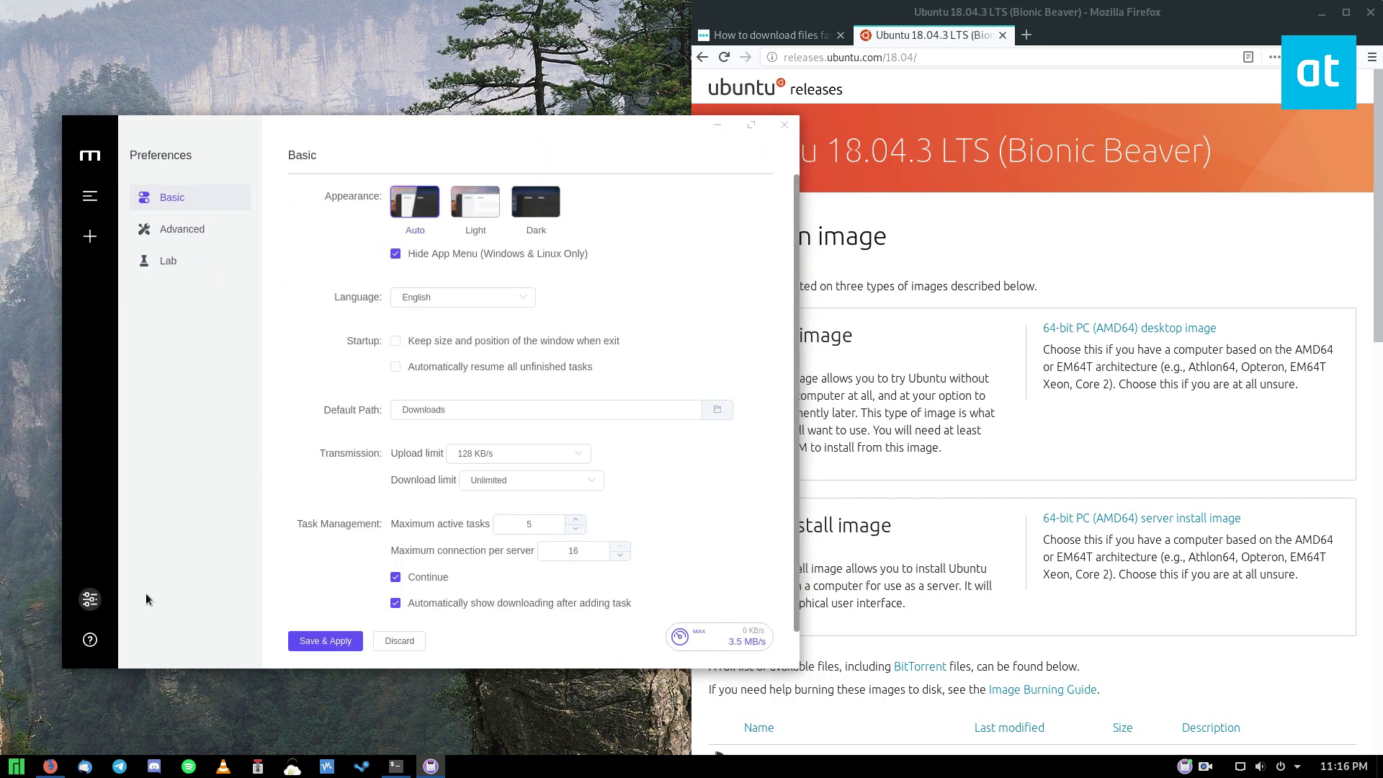
click(172, 231)
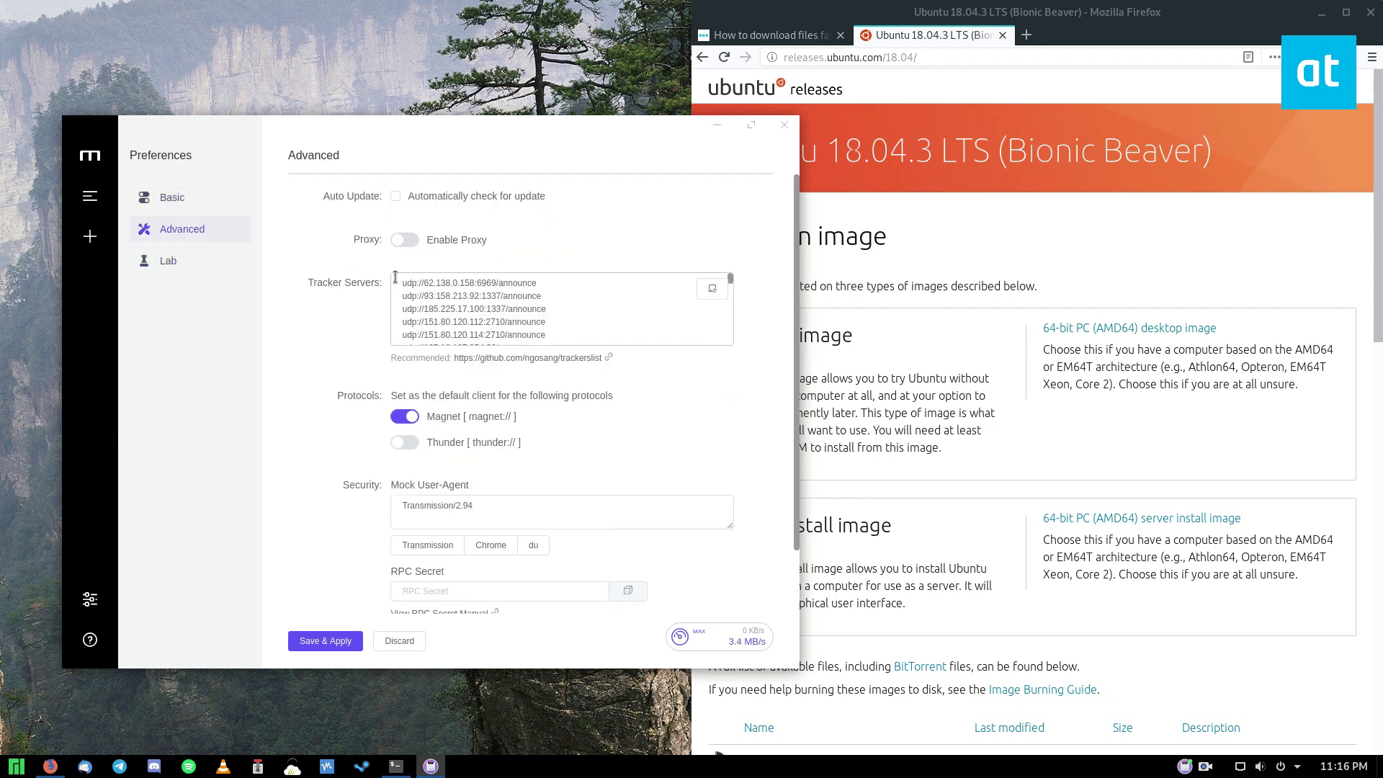
scroll(439, 324, down, 5)
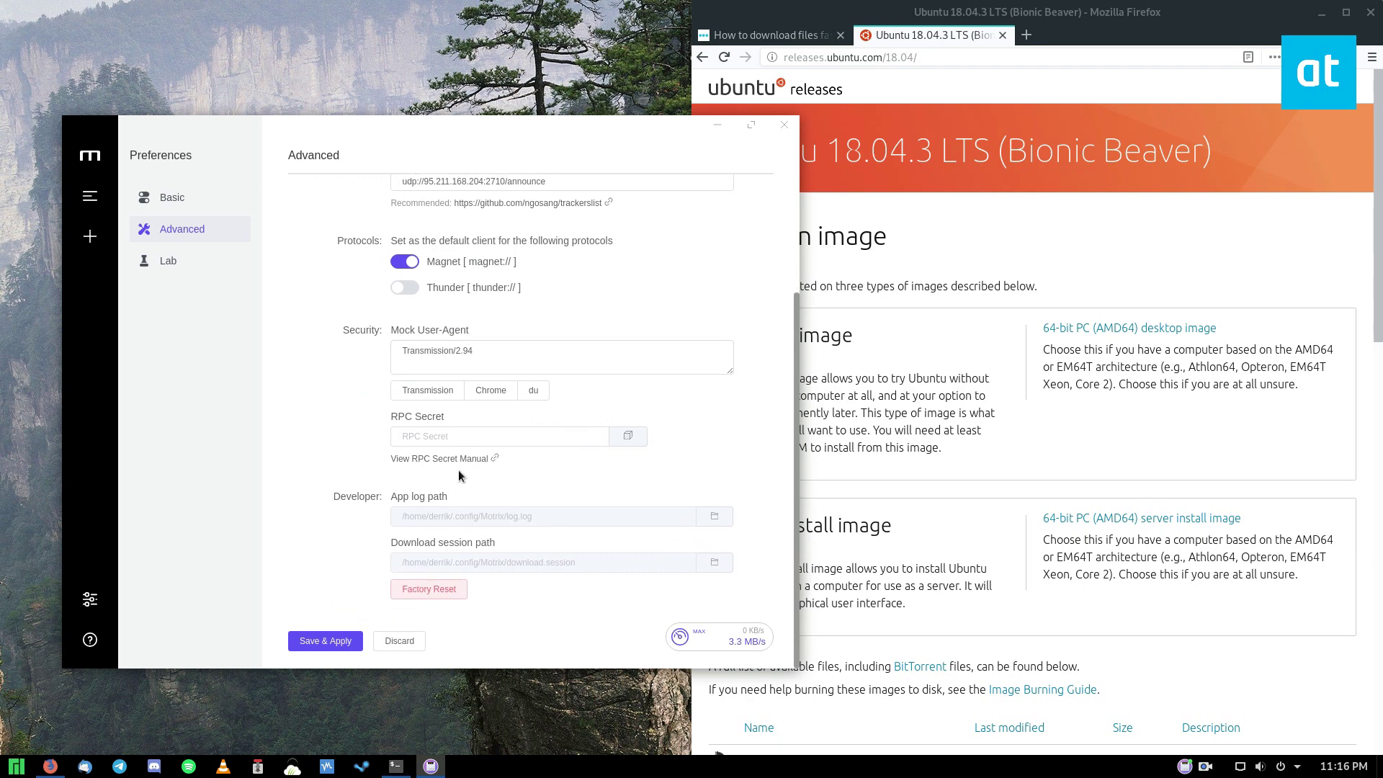
scroll(378, 411, up, 5)
Pause the direct ISO download and open ubuntu-18.04.3-desktop-amd64.iso.torrent from the releases page
click(91, 195)
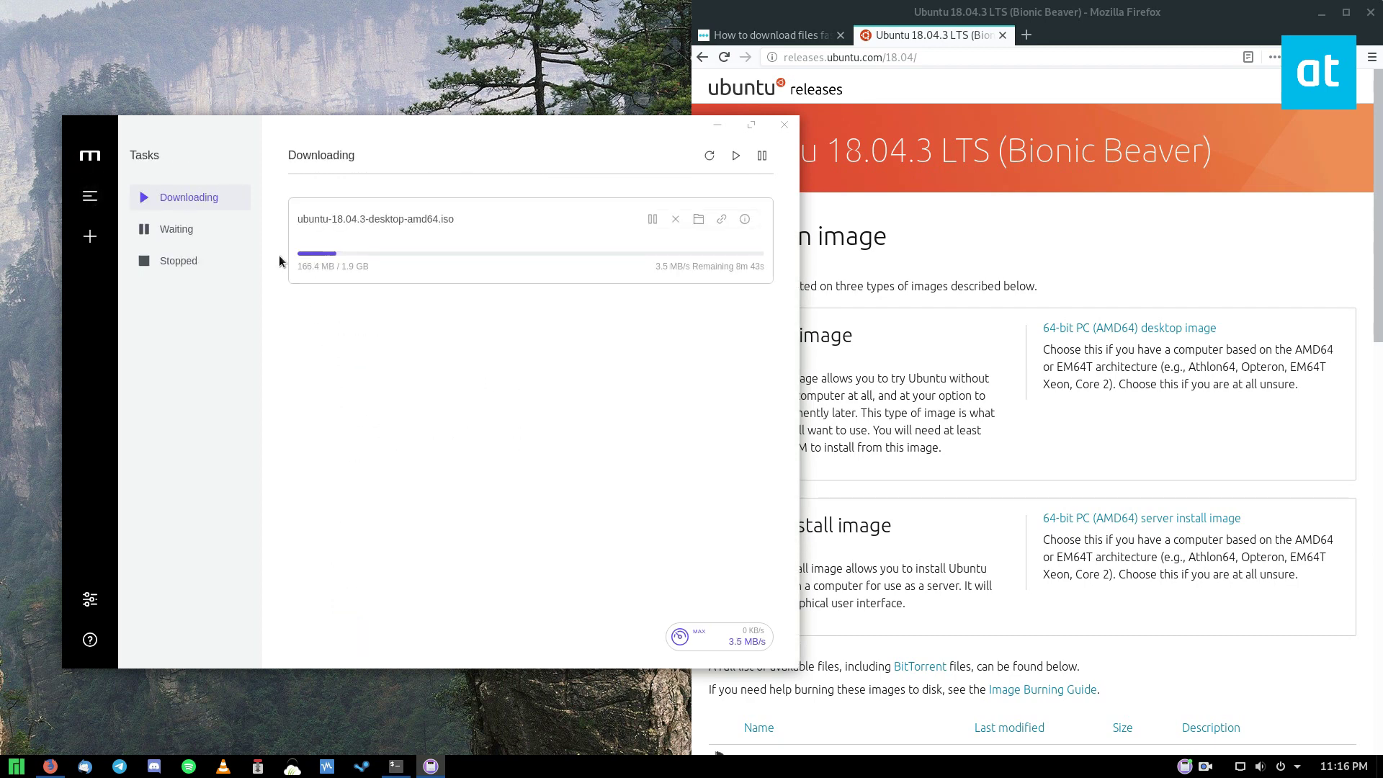
click(653, 219)
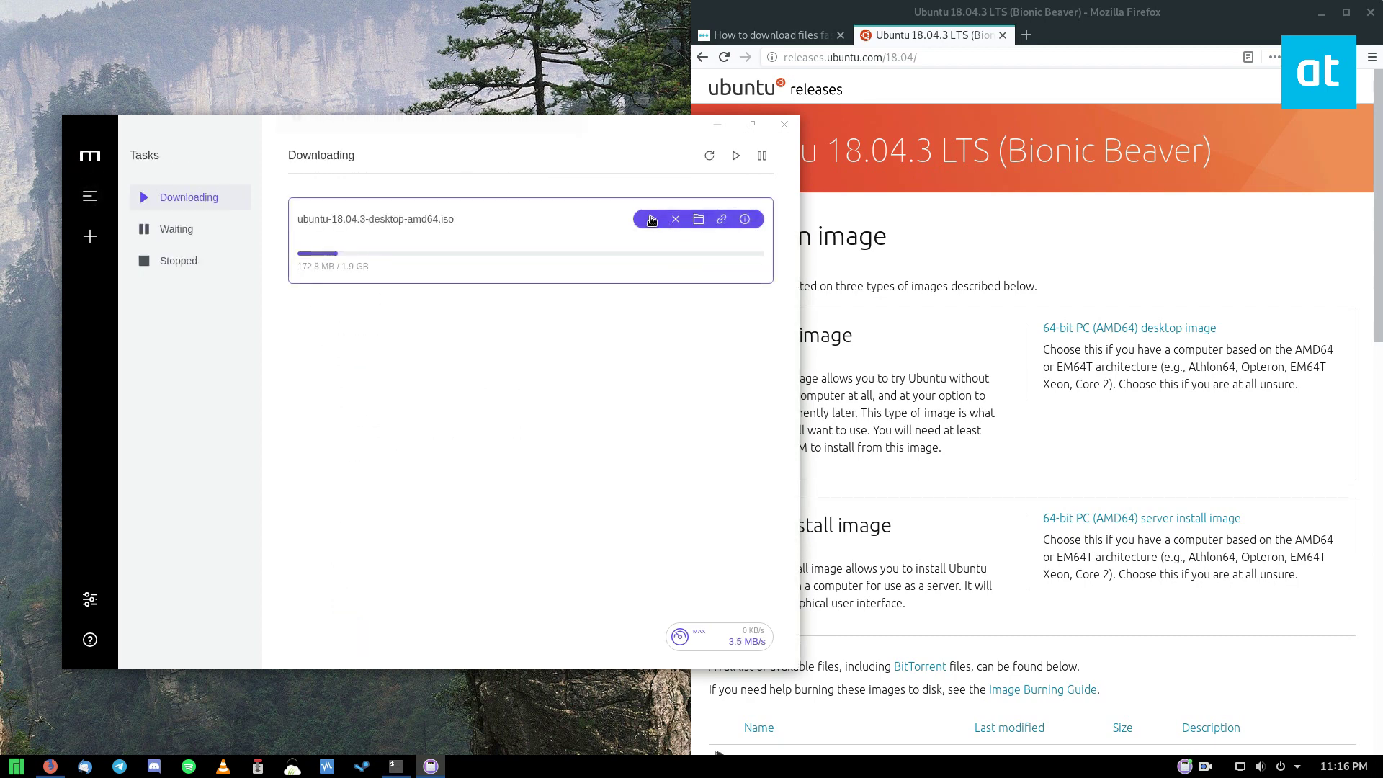
click(900, 131)
scroll(1173, 328, down, 3)
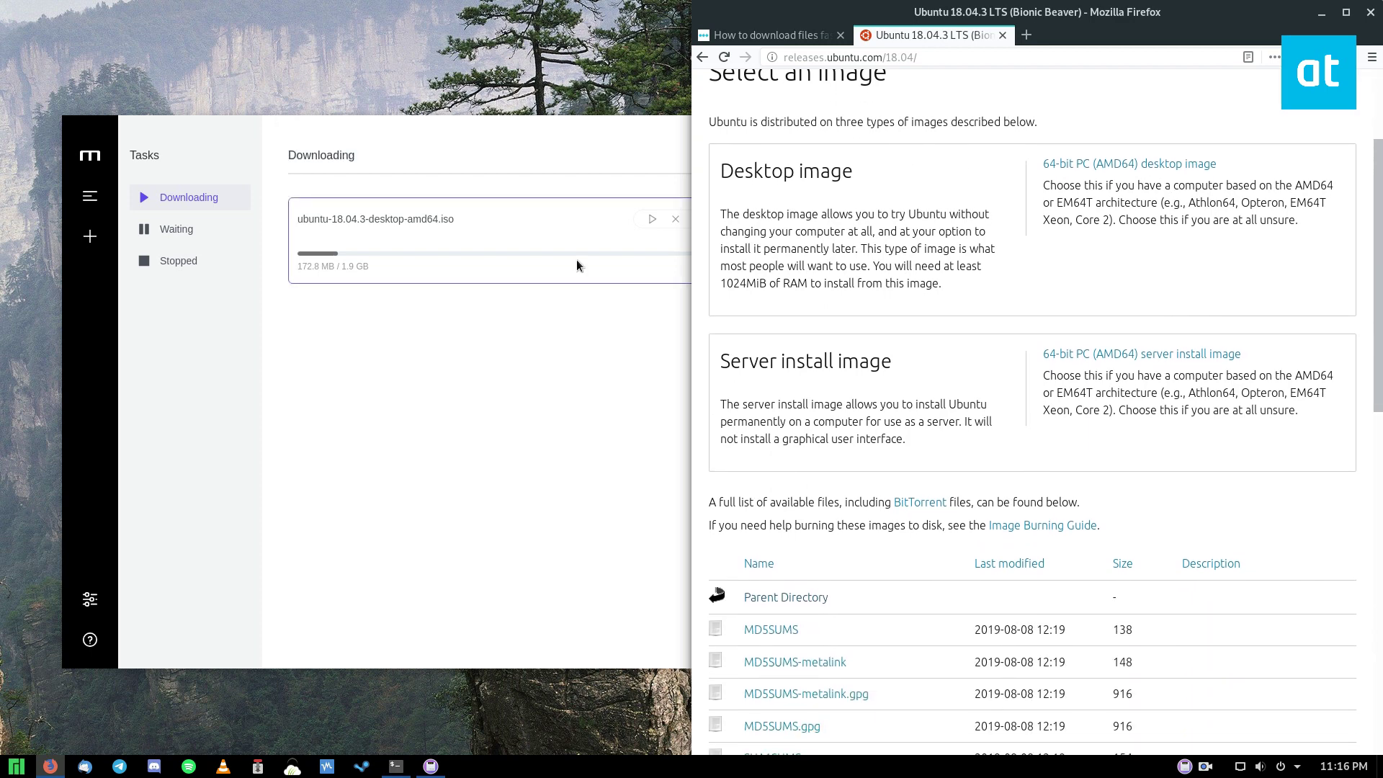
scroll(931, 500, down, 6)
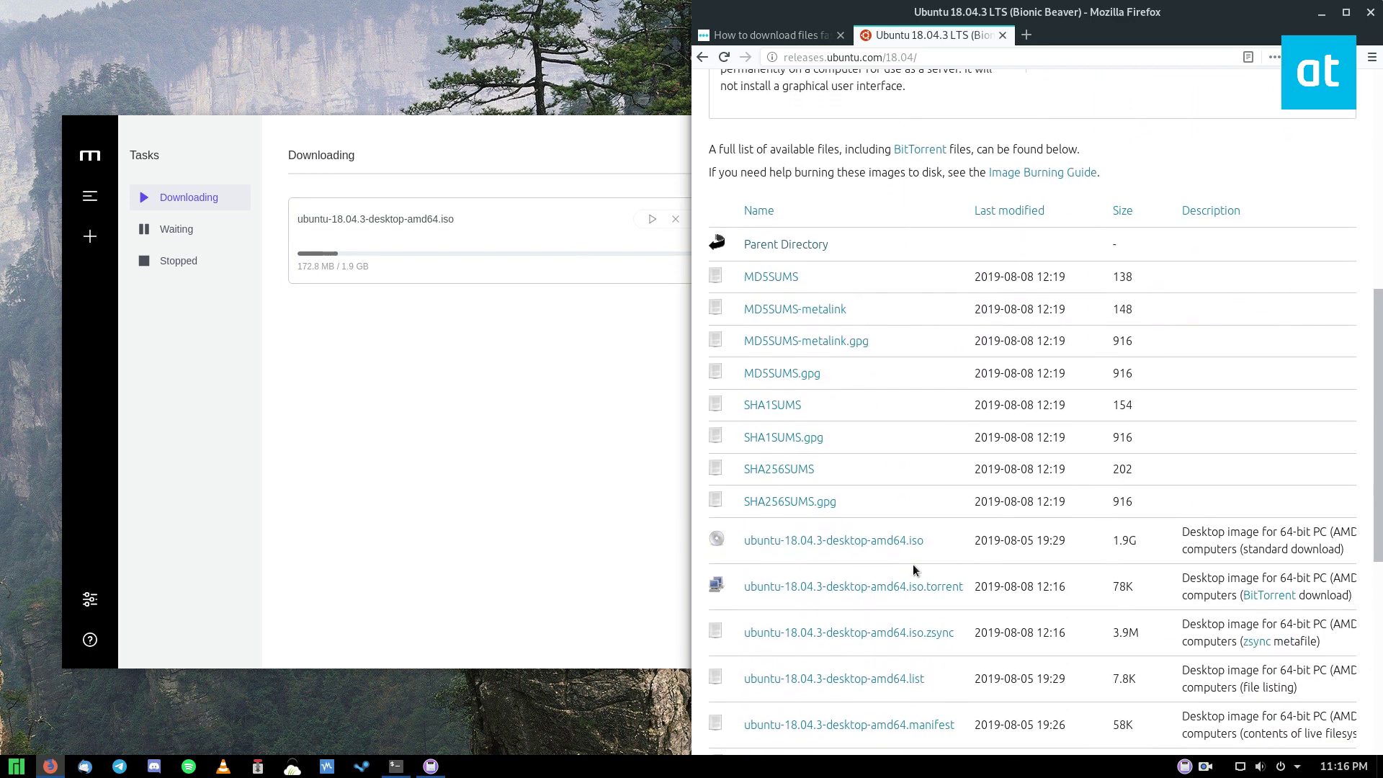
scroll(913, 564, down, 1)
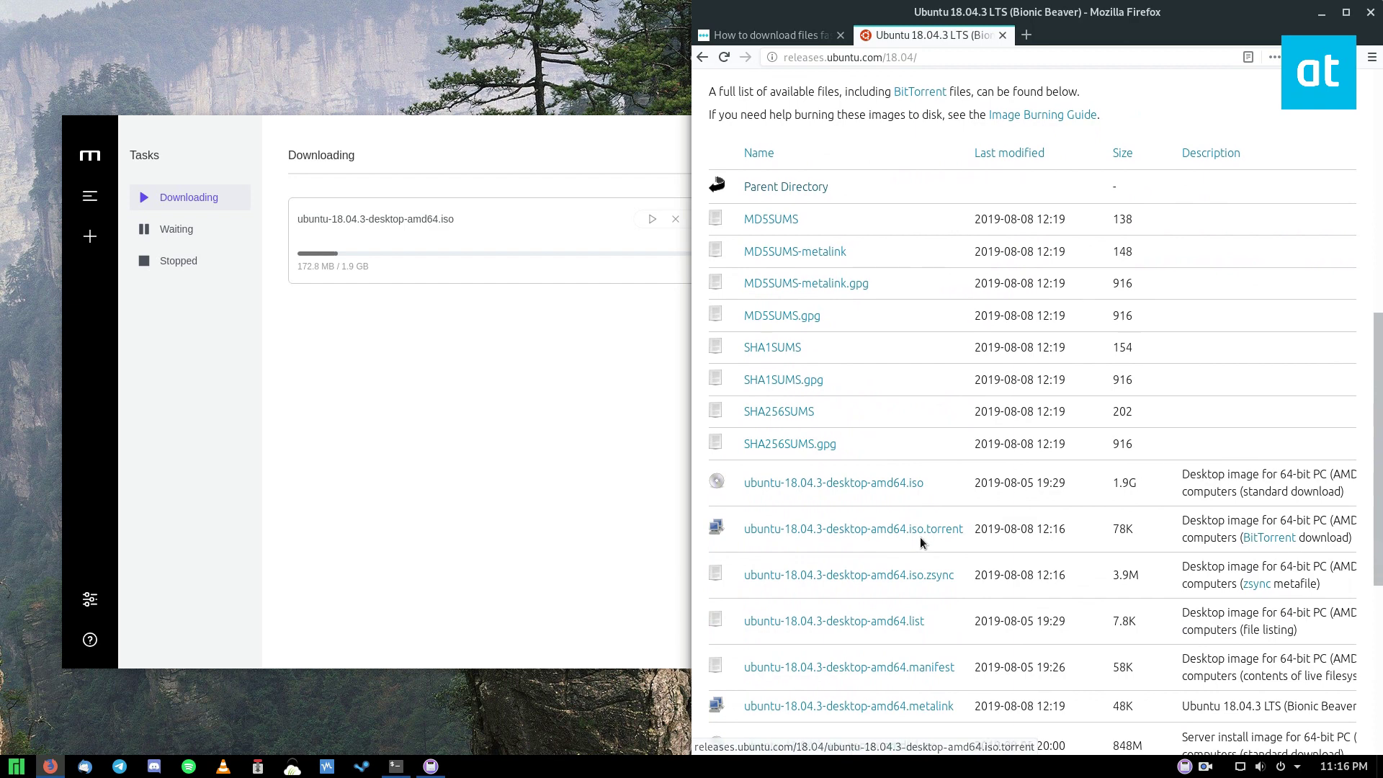
right_click(869, 533)
click(809, 529)
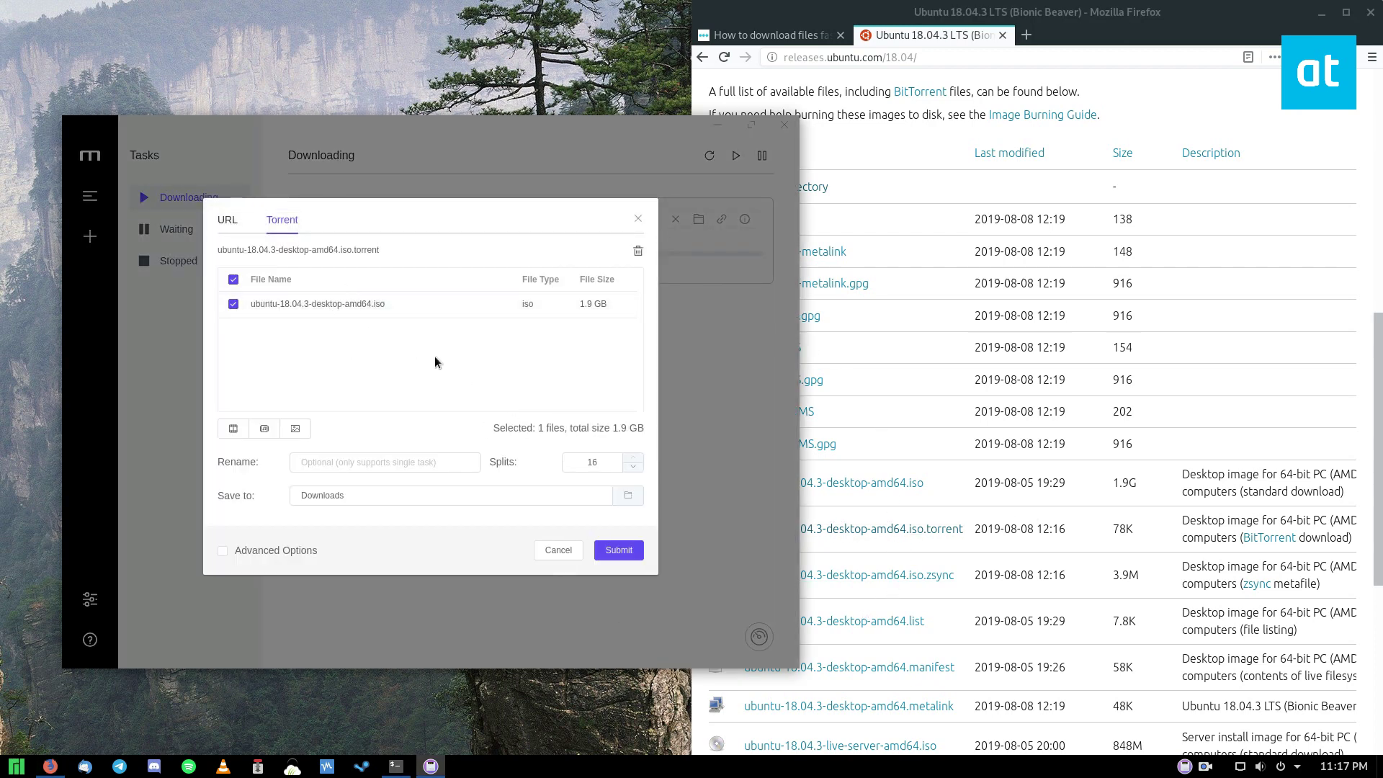
Delete the paused direct ISO task with its files, then submit the ISO torrent as a new task
click(613, 552)
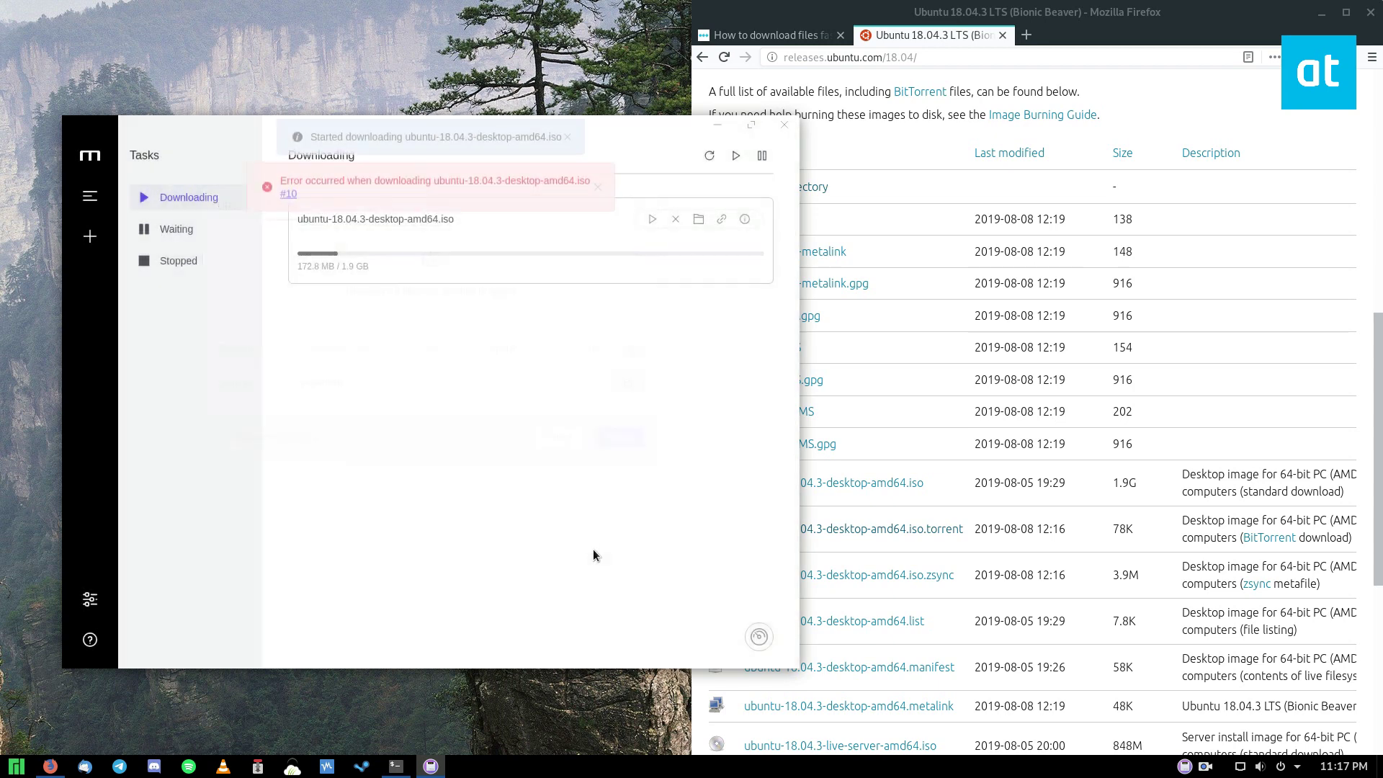
mouse_move(729, 222)
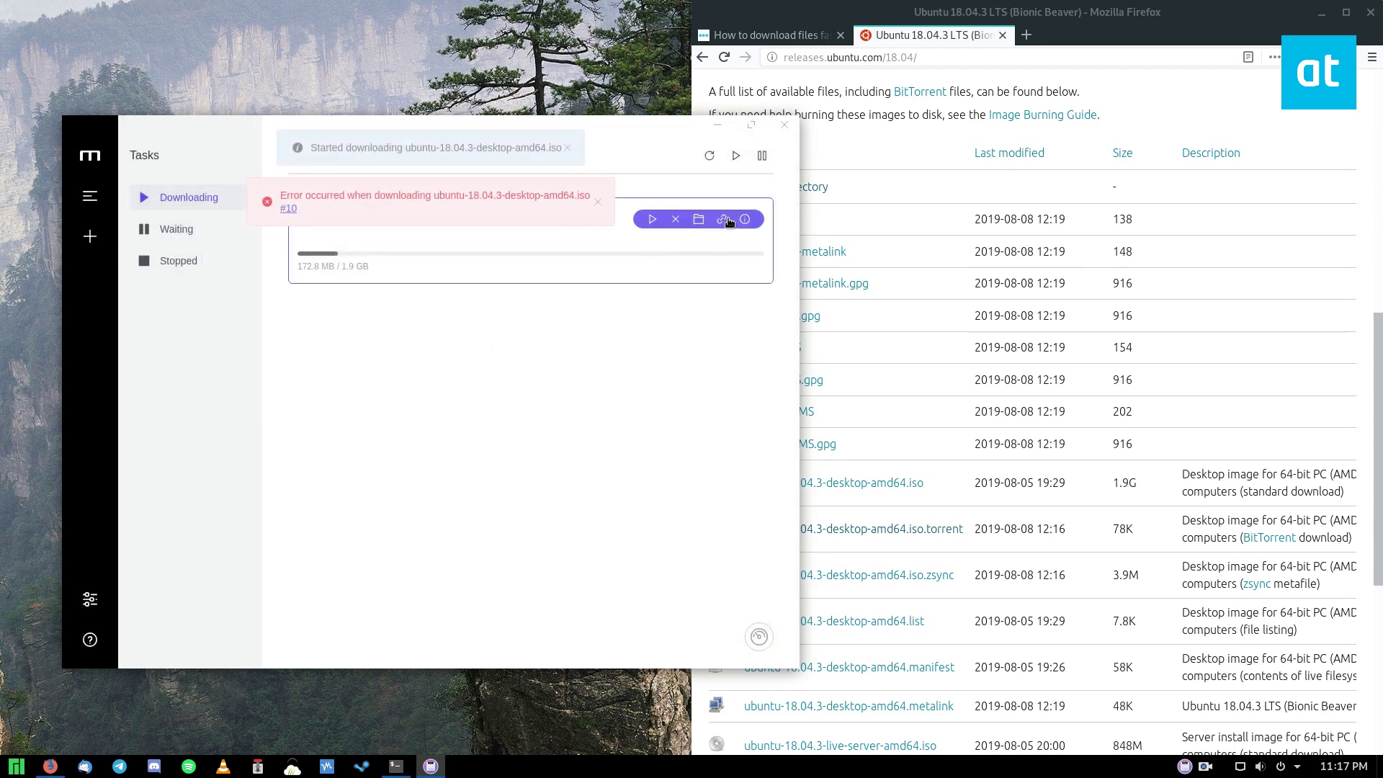
click(675, 219)
click(625, 397)
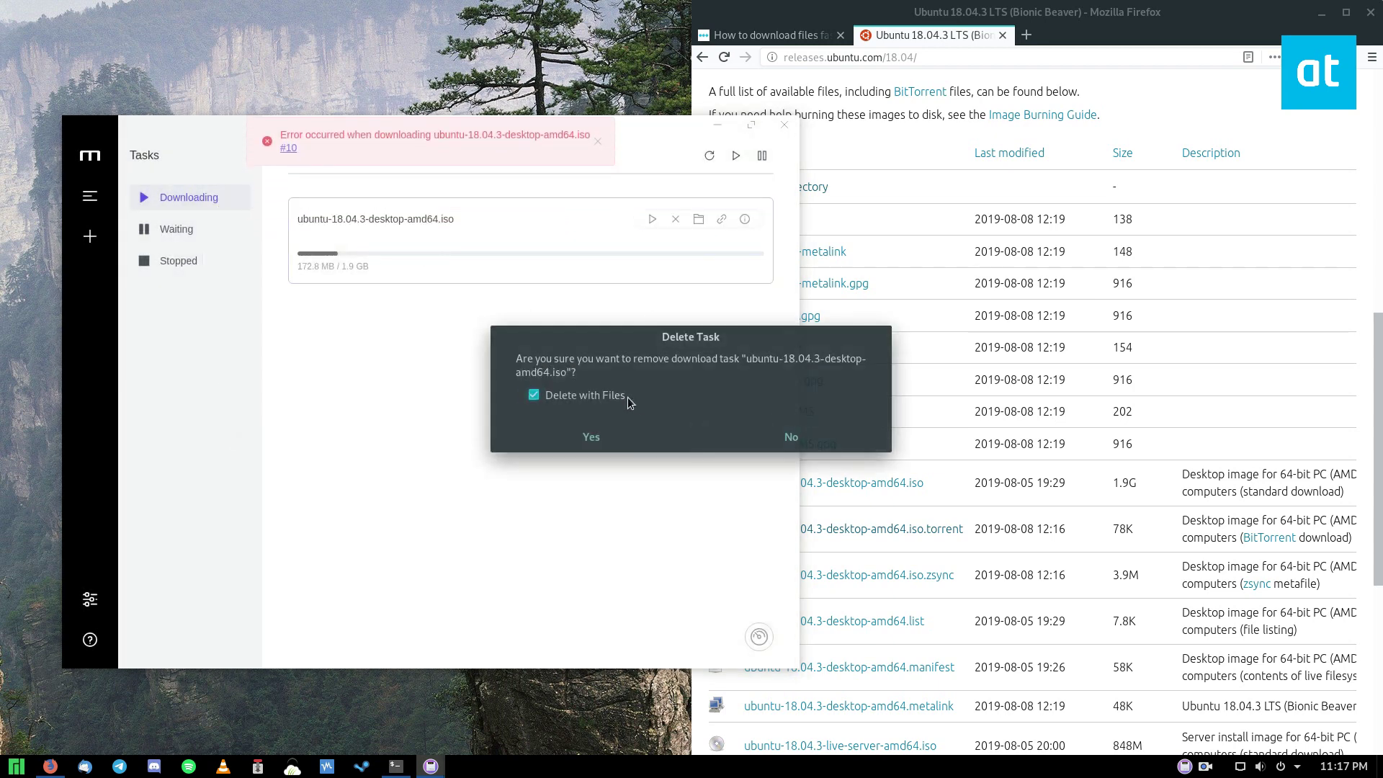
click(634, 436)
click(927, 553)
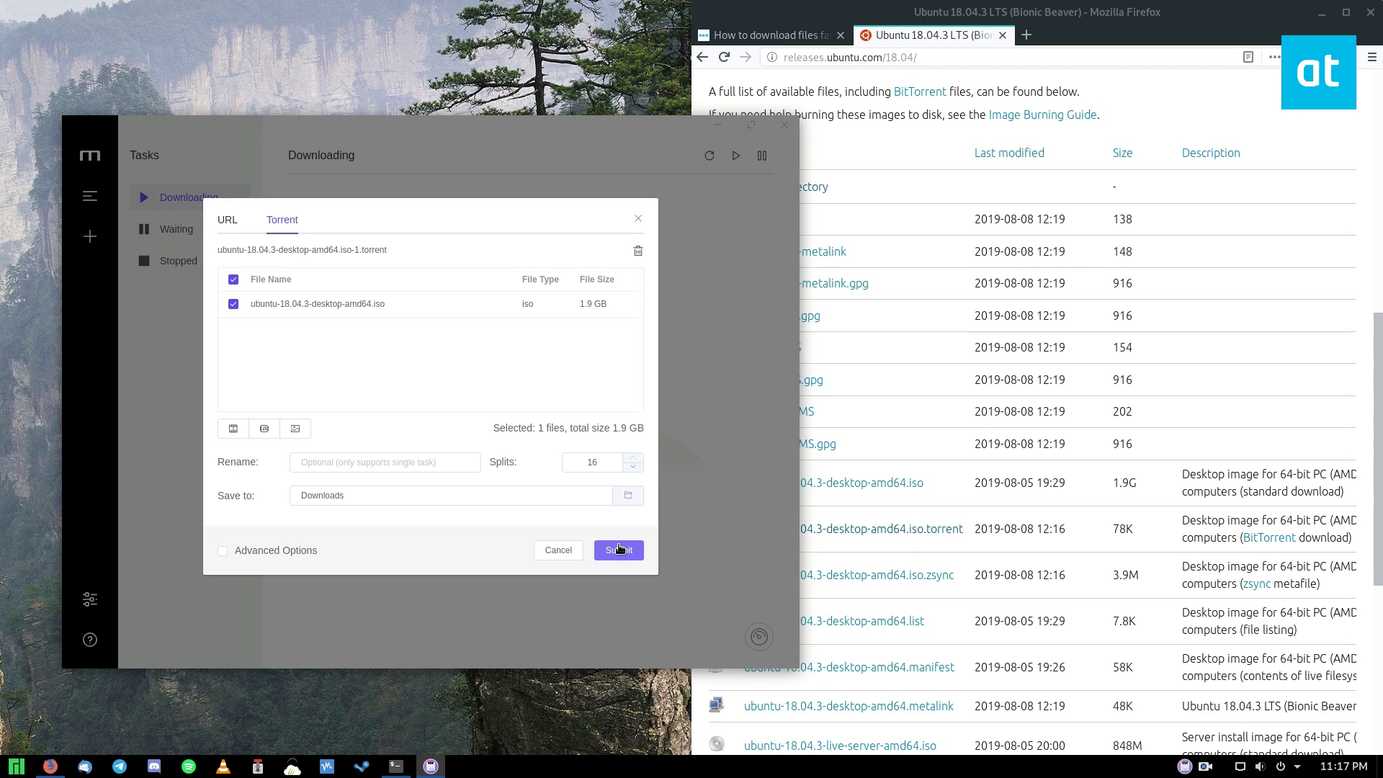
click(640, 551)
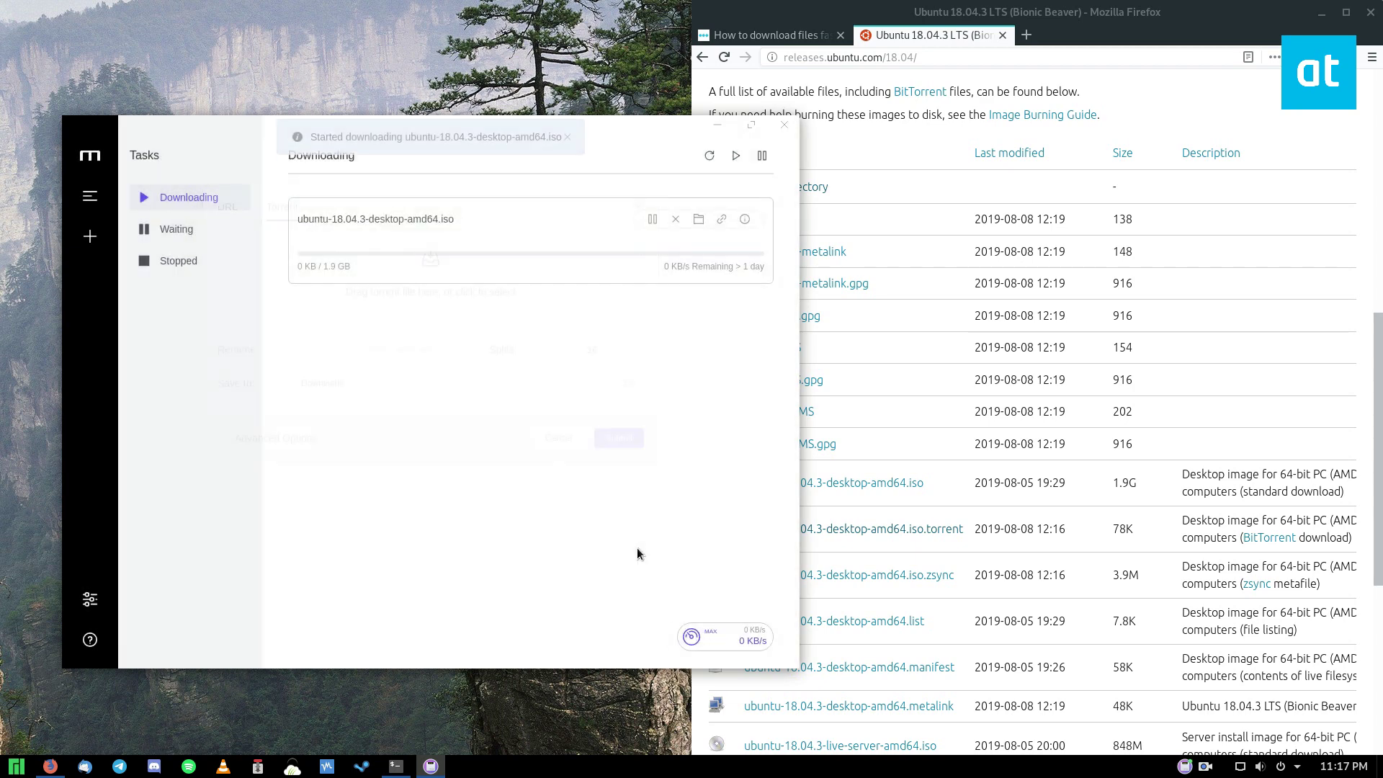